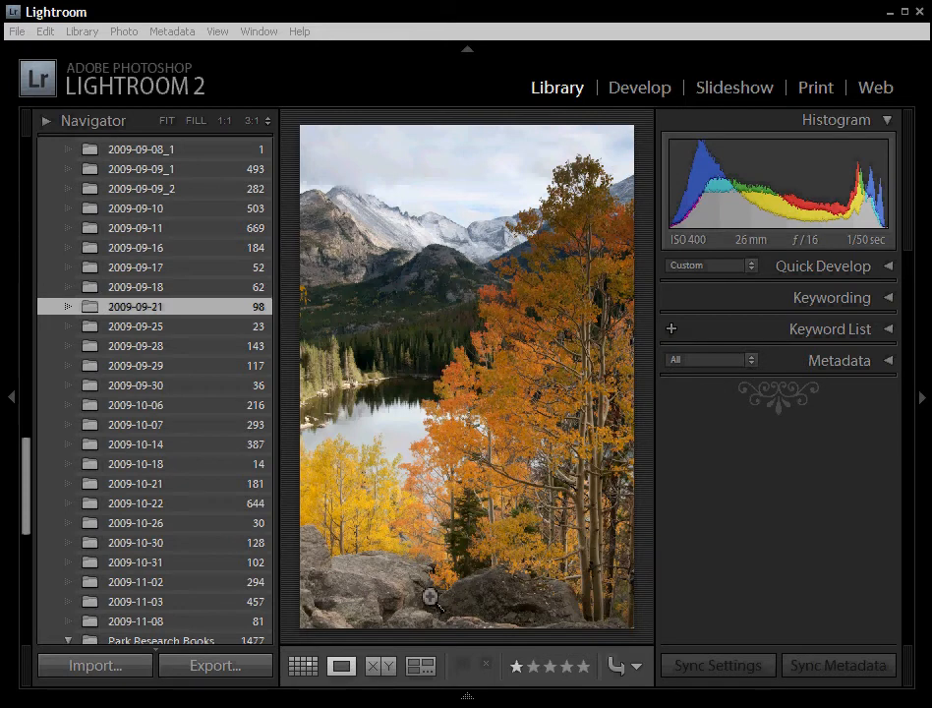
Open the photo in the Develop module and collapse the History list, leaving the Basic adjustments expanded.
left_click(627, 90)
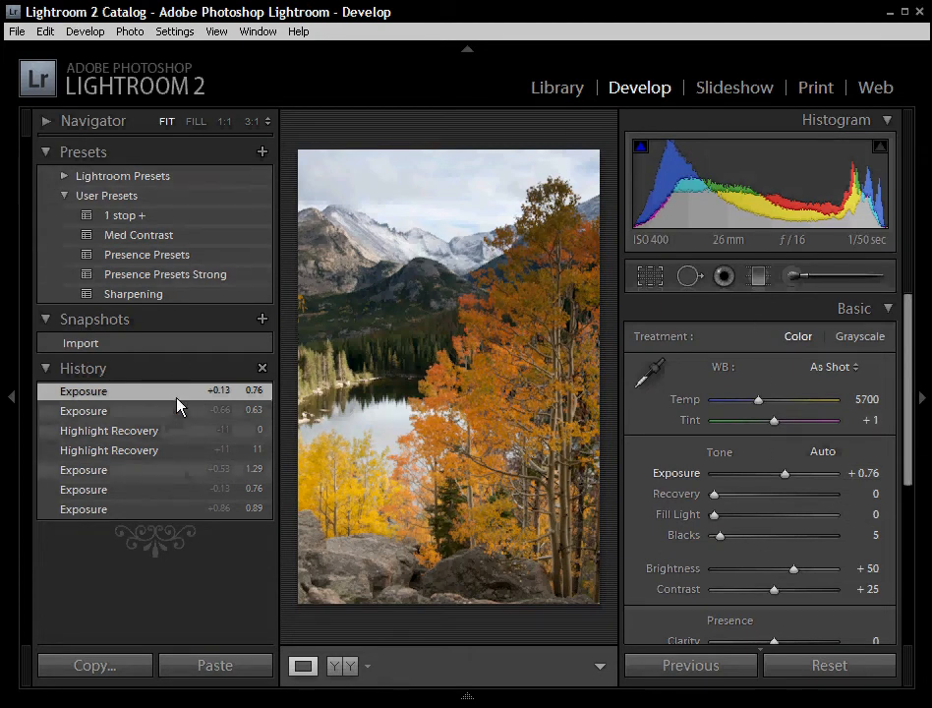
left_click(44, 370)
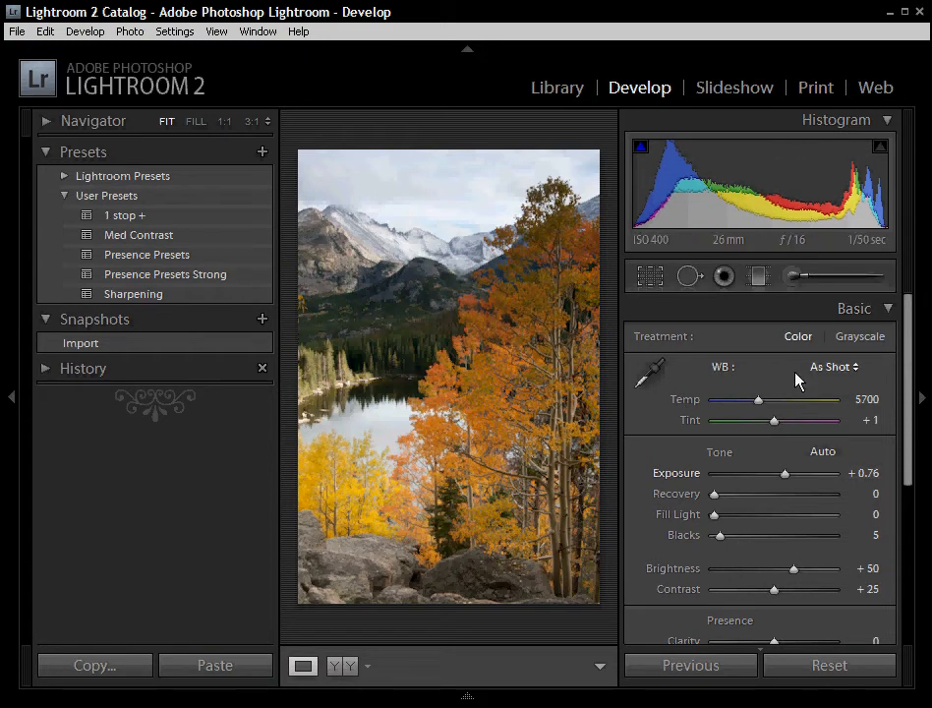
left_click(889, 311)
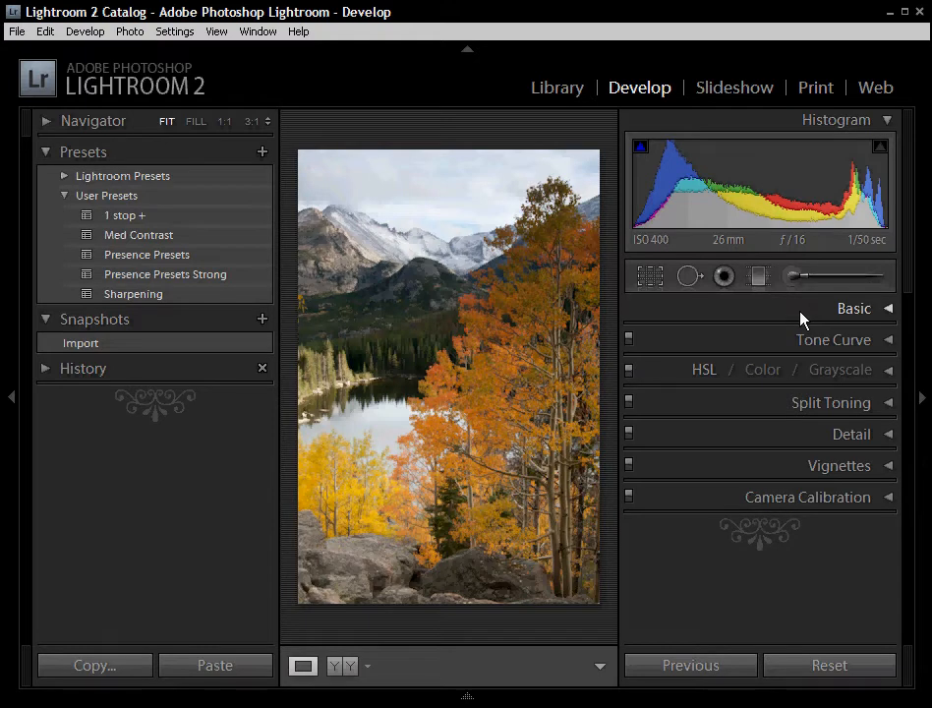
left_click(885, 313)
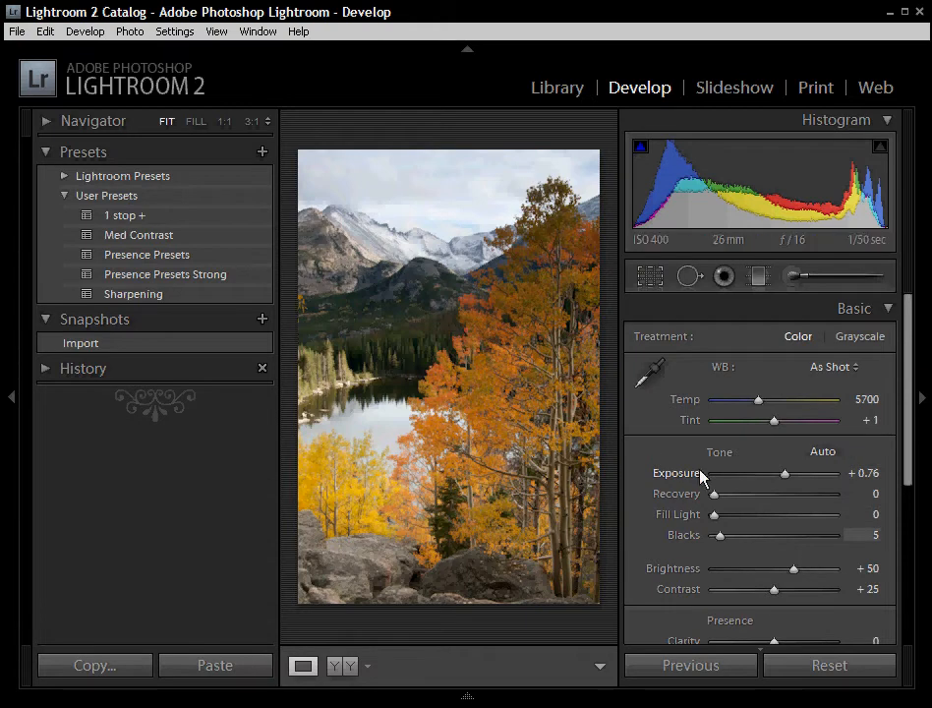
Reset the photo's Exposure to 0 and raise it again to +0.76.
left_click(863, 473)
type("0")
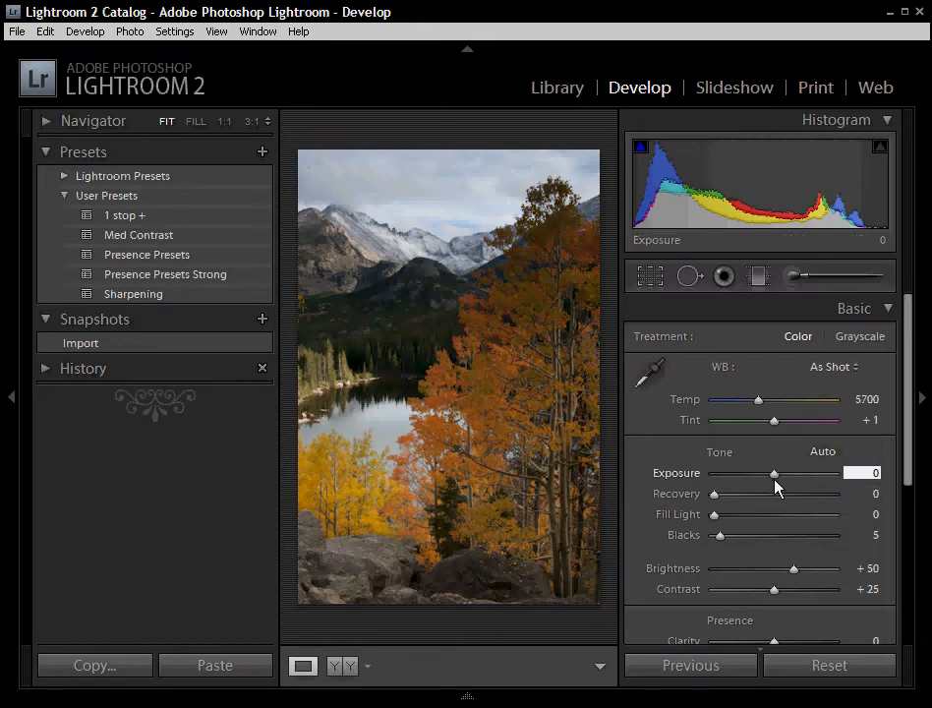
key("Return")
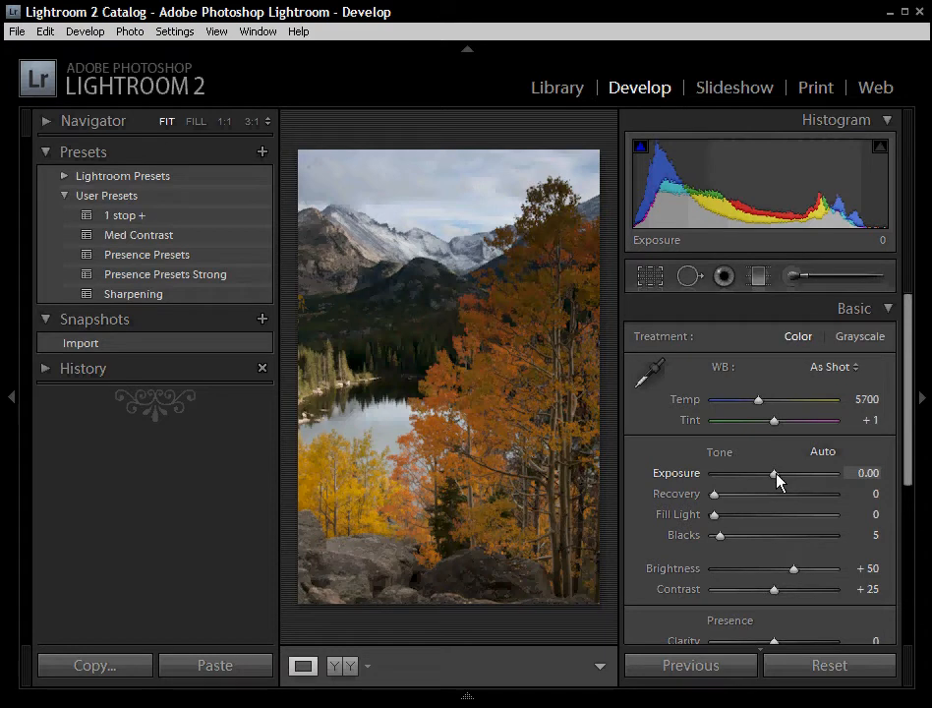
left_click_drag(776, 479, 786, 479)
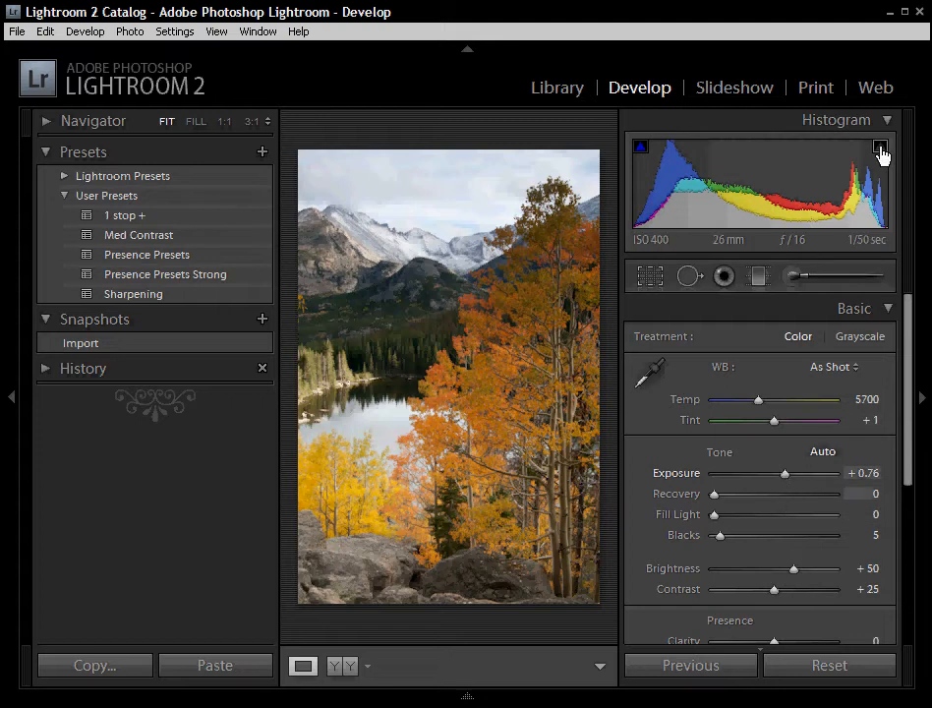
Try an Exposure of +1.09 with a Recovery of 17, and return them to +0.76 and 0.
left_click_drag(786, 473, 790, 475)
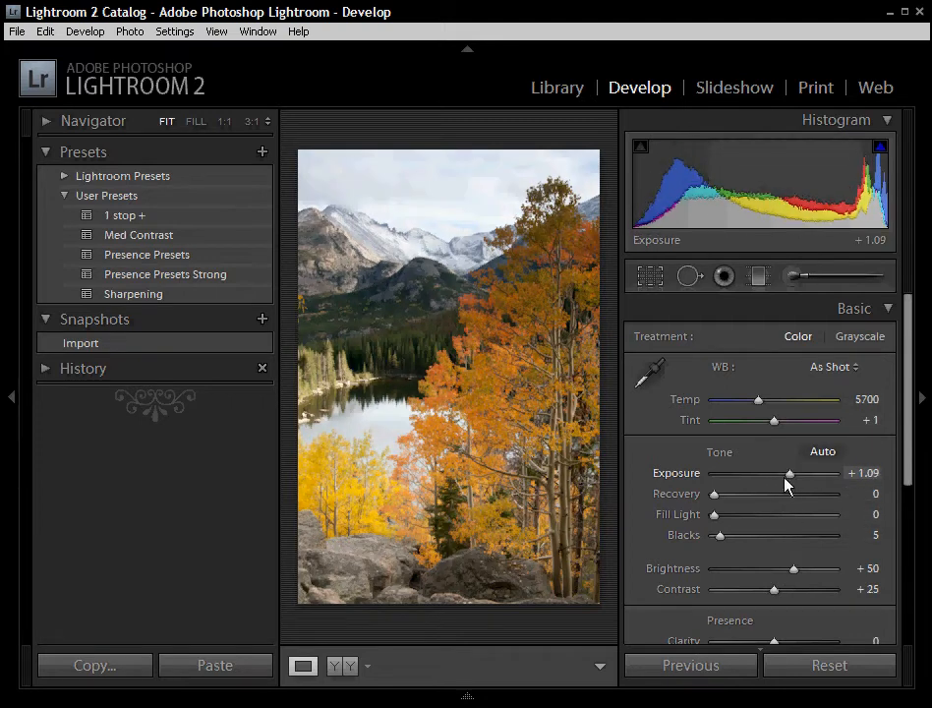
mouse_move(883, 158)
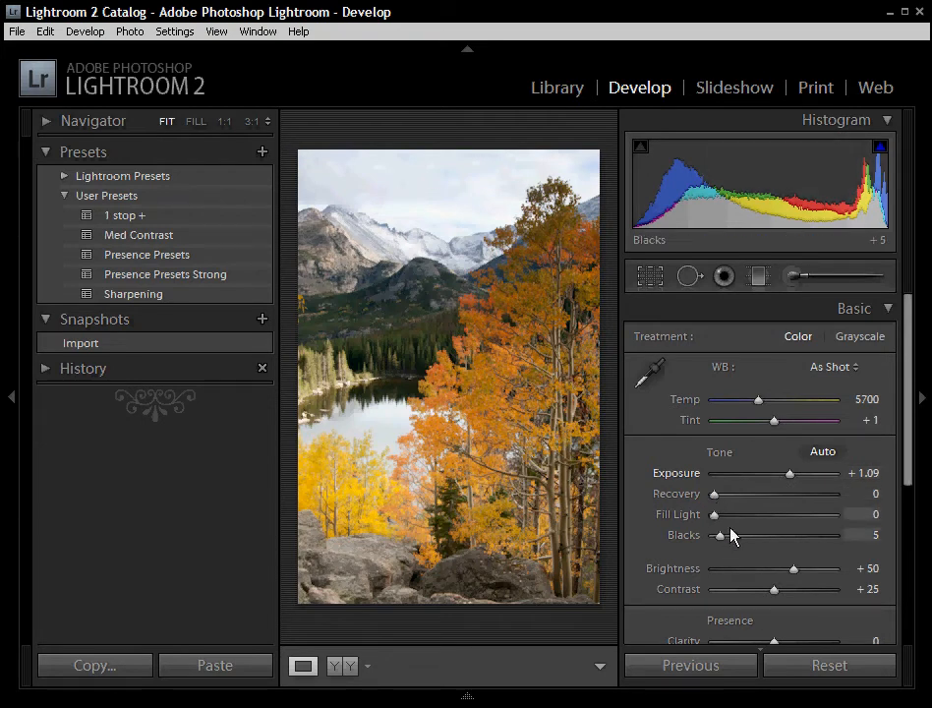
left_click_drag(718, 502, 735, 499)
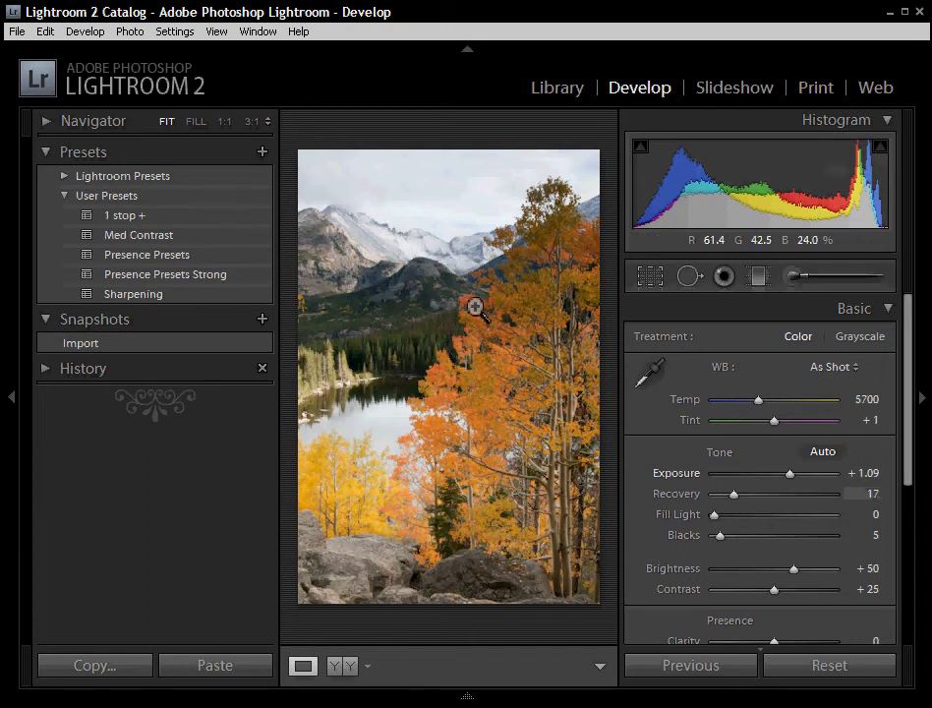
left_click_drag(735, 502, 710, 498)
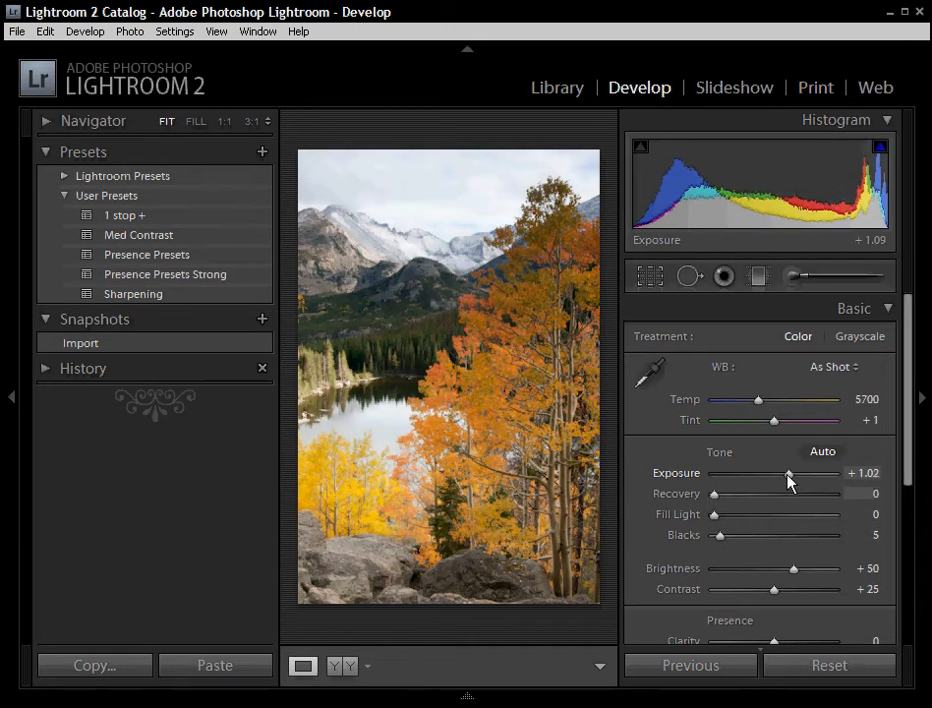
left_click_drag(788, 475, 785, 476)
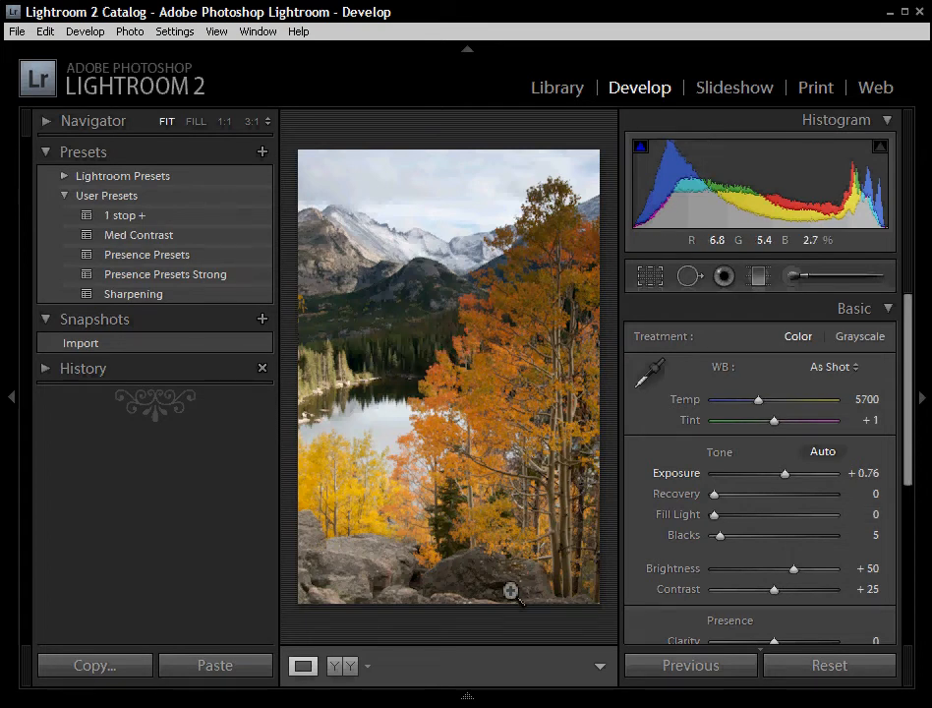
Try a Fill Light of 38 to lighten the shadows, and return it to 0.
left_click_drag(714, 516, 759, 518)
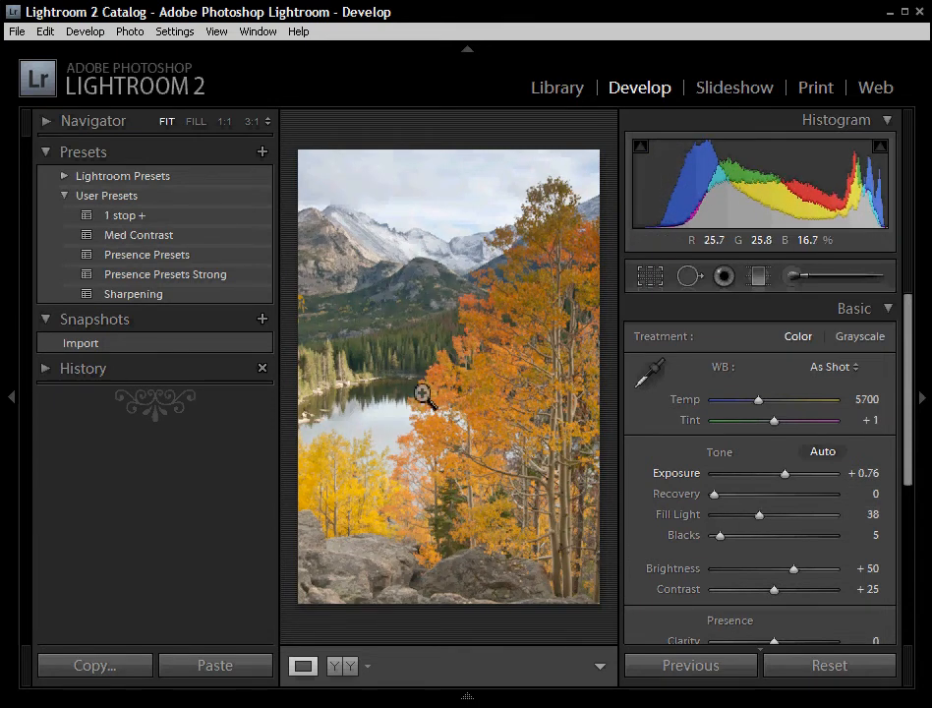
left_click_drag(760, 518, 710, 514)
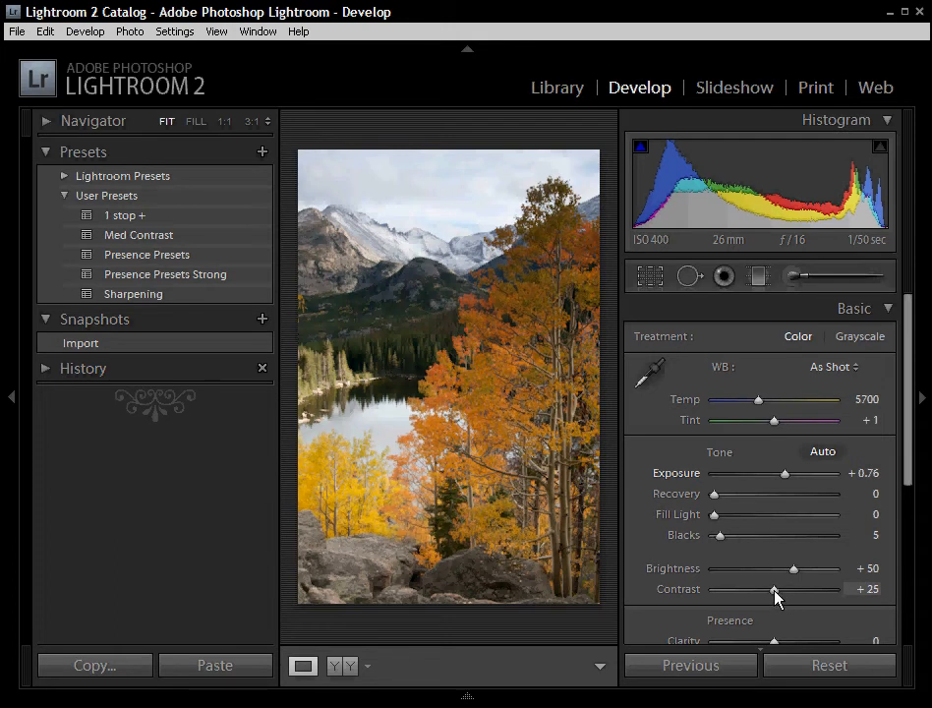
Raise the photo's Contrast to +32 and its Fill Light to 5, keeping Blacks at 5.
mouse_move(774, 590)
left_mouse_down()
mouse_move(832, 590)
mouse_move(686, 590)
mouse_move(781, 604)
left_mouse_up()
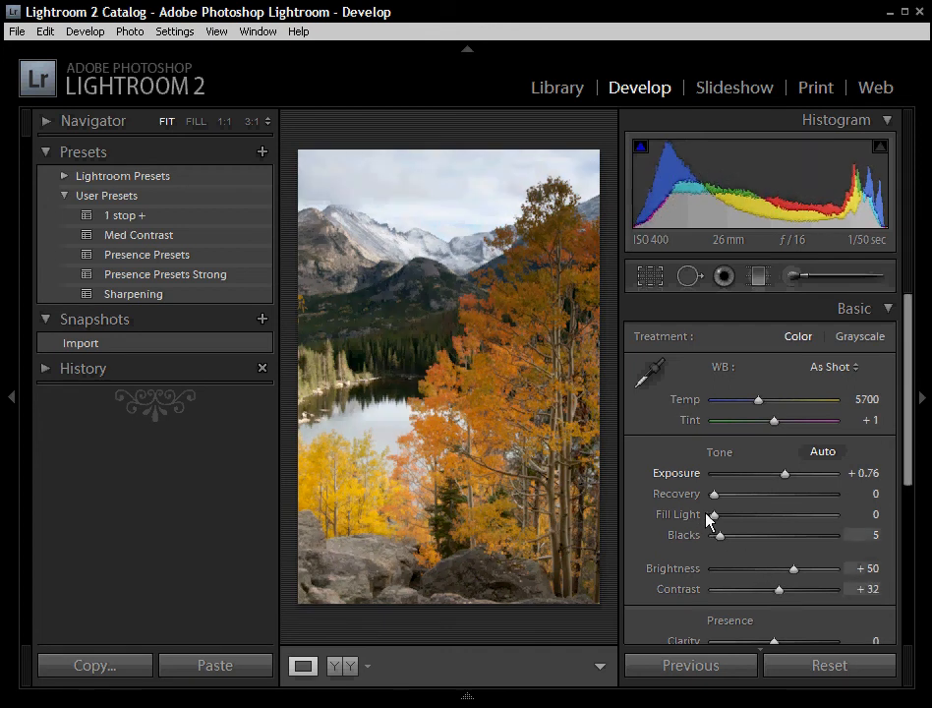
left_click_drag(713, 516, 717, 531)
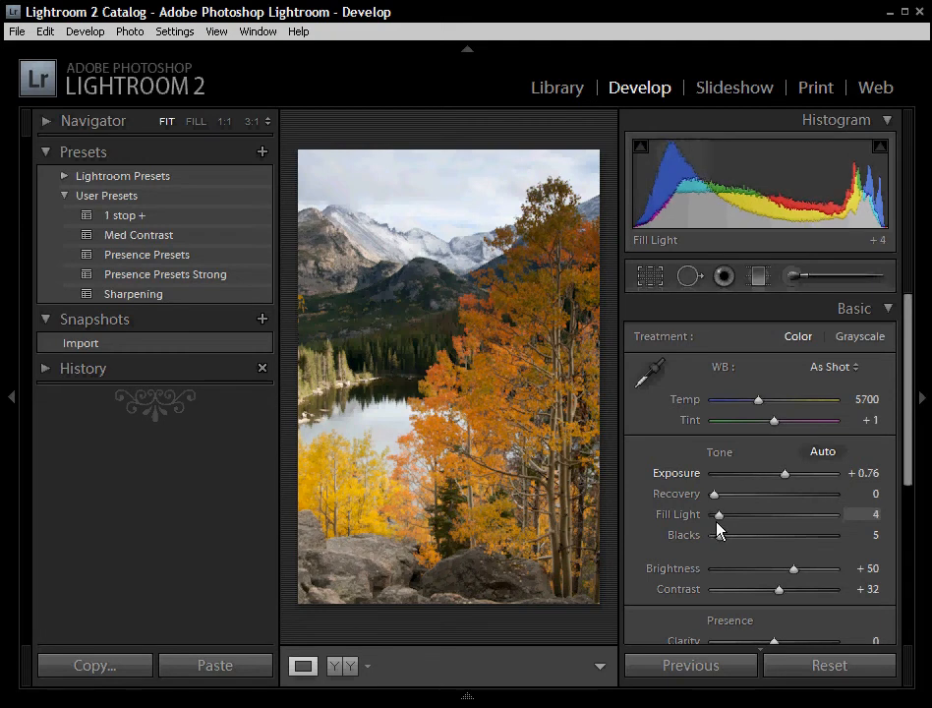
mouse_move(720, 516)
left_mouse_down()
mouse_move(718, 551)
mouse_move(718, 539)
left_mouse_up()
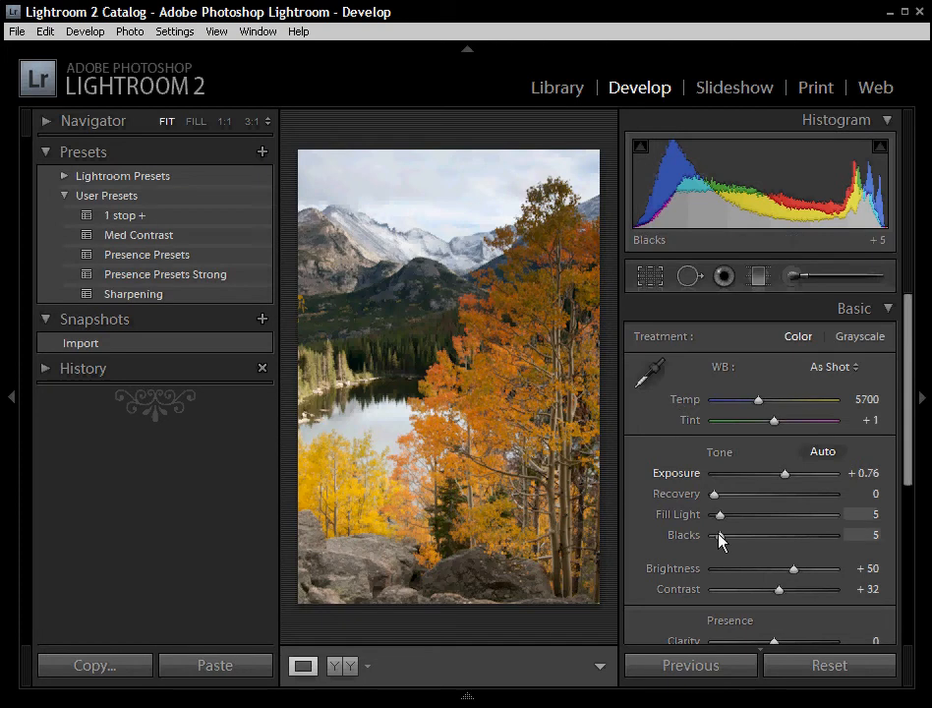
left_click_drag(720, 537, 718, 537)
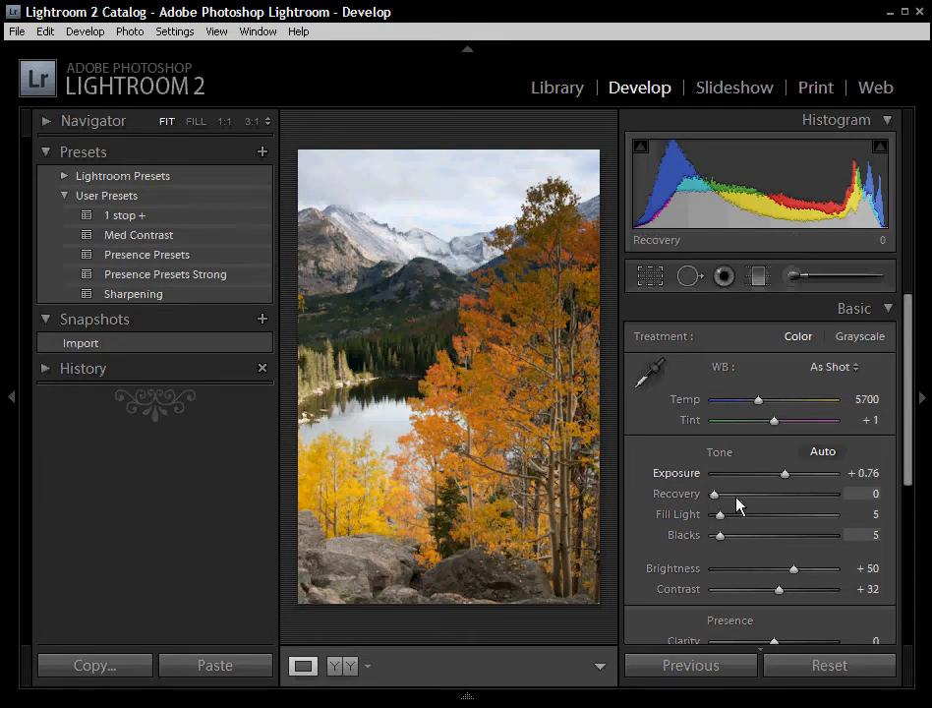
Expand the Tone Curve settings down to the Point Curve option.
scroll(864, 434, "down", 1)
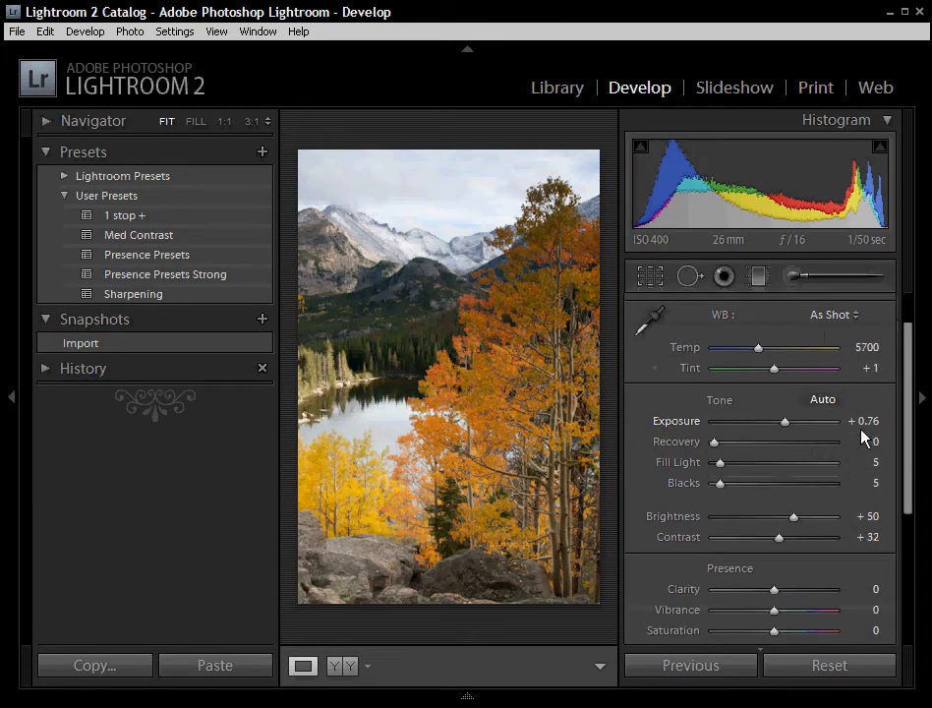
scroll(876, 339, "up", 1)
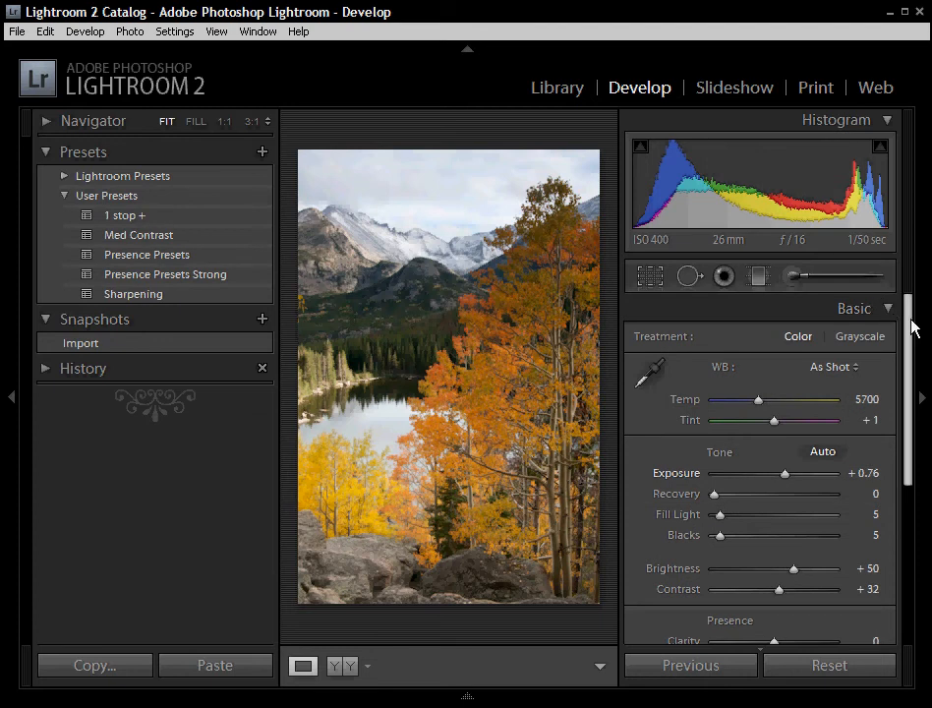
left_click_drag(911, 321, 899, 507)
left_click(886, 432)
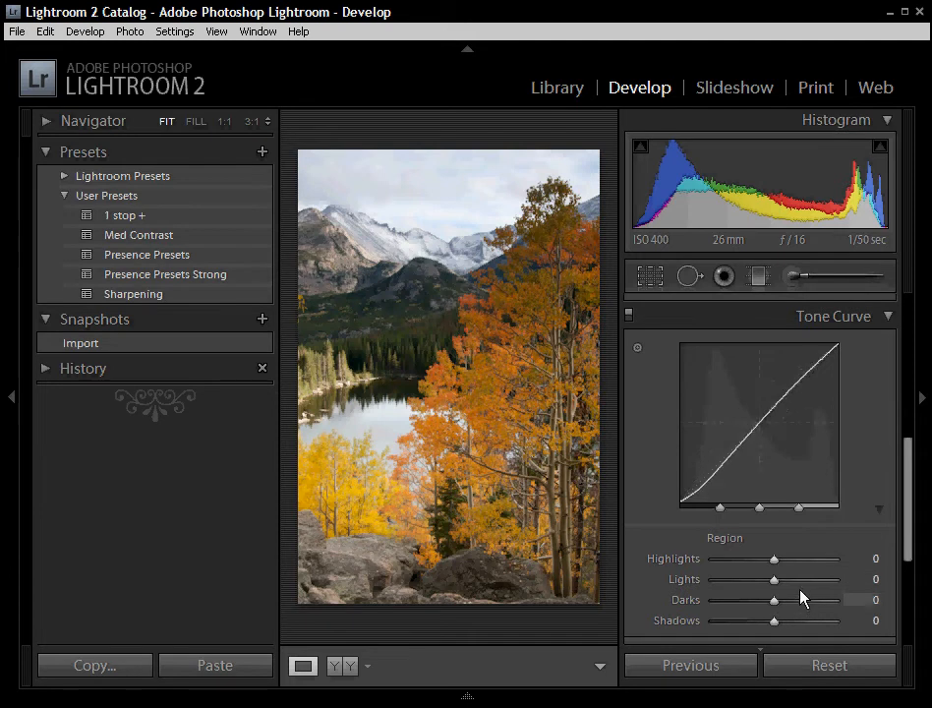
mouse_move(906, 499)
left_mouse_down()
mouse_move(909, 525)
mouse_move(909, 516)
left_mouse_up()
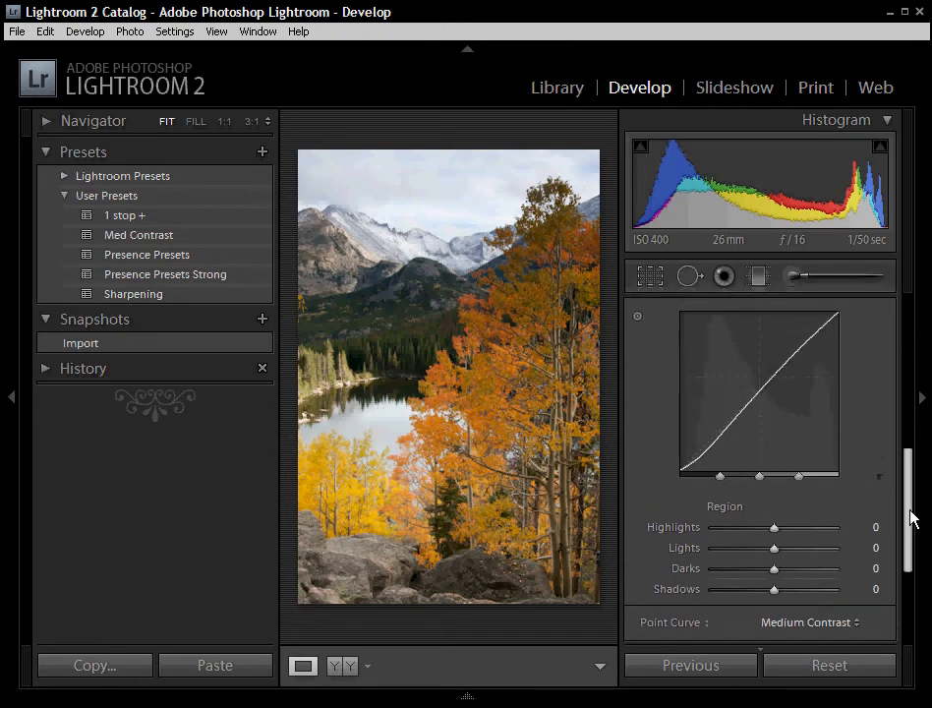
Compare the Linear point curve with the current one, and set it back to Medium Contrast.
left_click(836, 626)
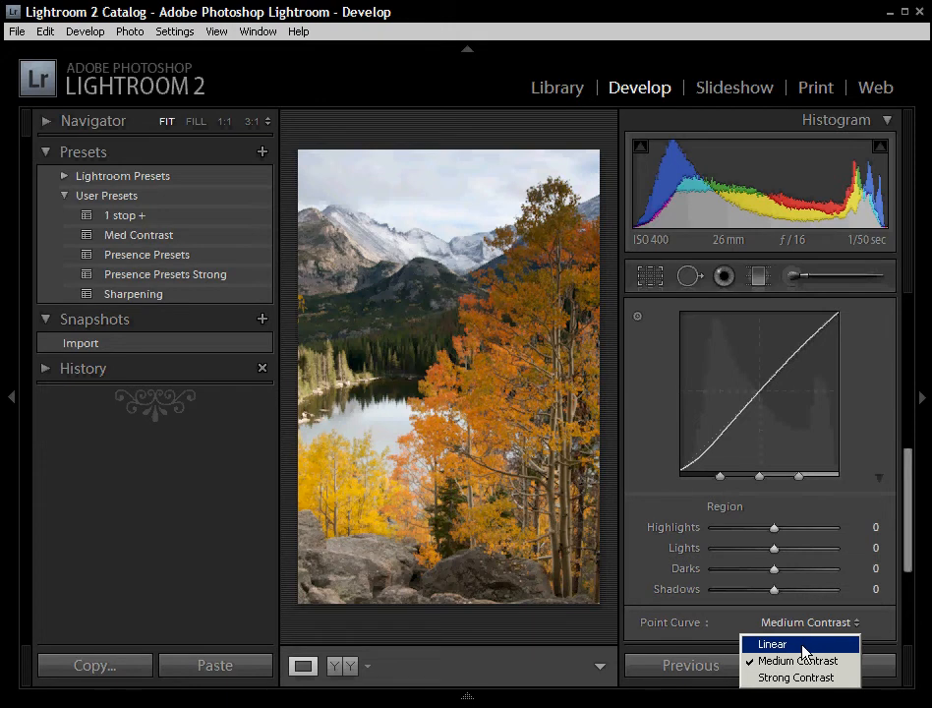
left_click(804, 649)
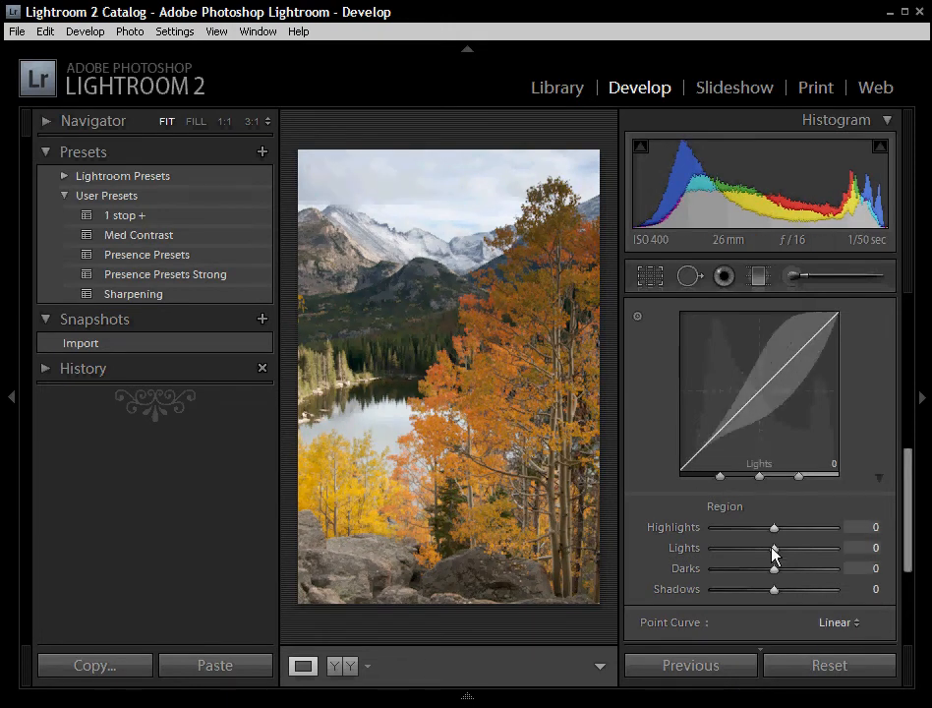
left_click(846, 622)
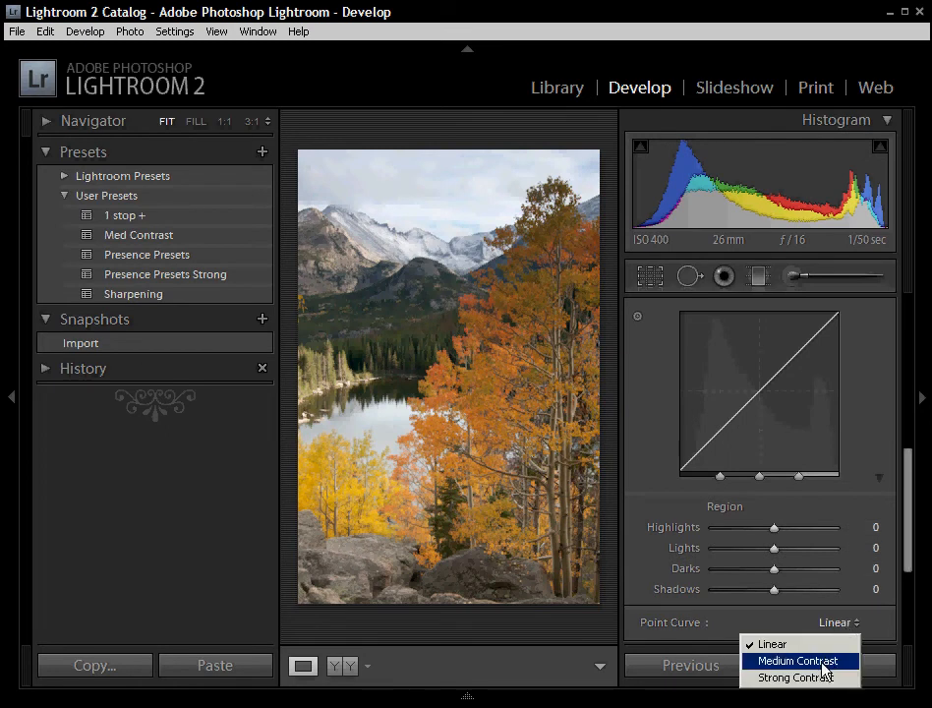
left_click(824, 664)
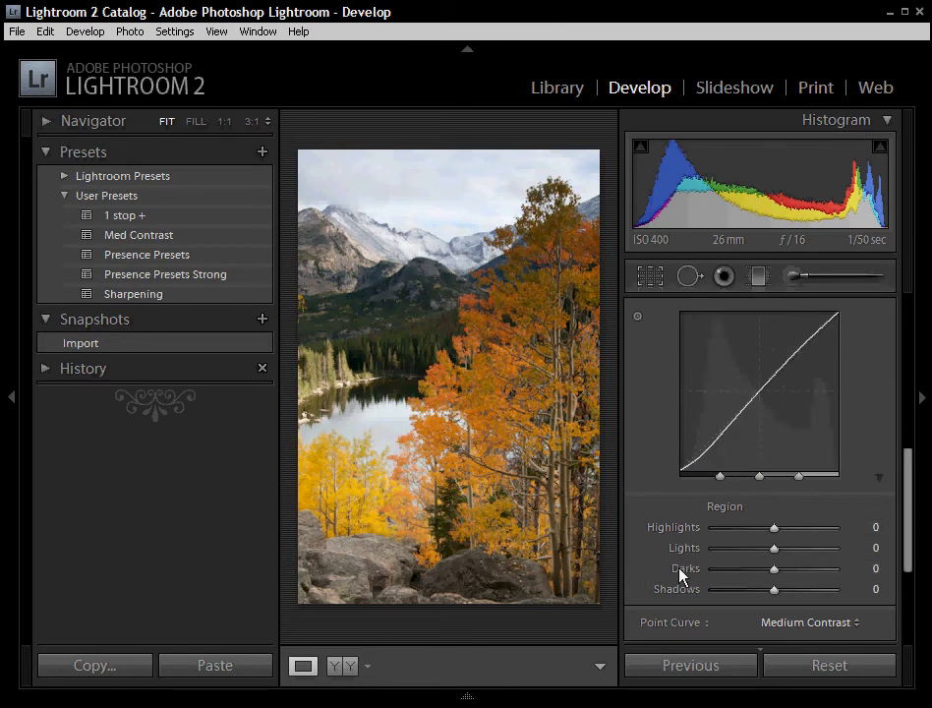
Apply the Med Contrast user preset and set the tone curve's Highlights to +4.
left_click(183, 237)
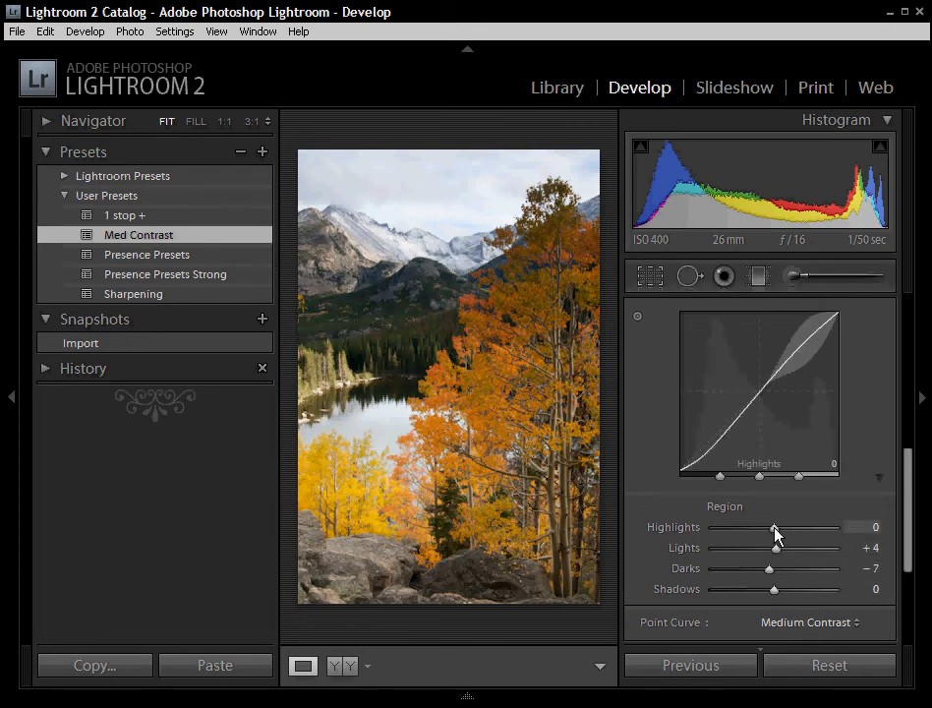
left_click_drag(776, 534, 779, 536)
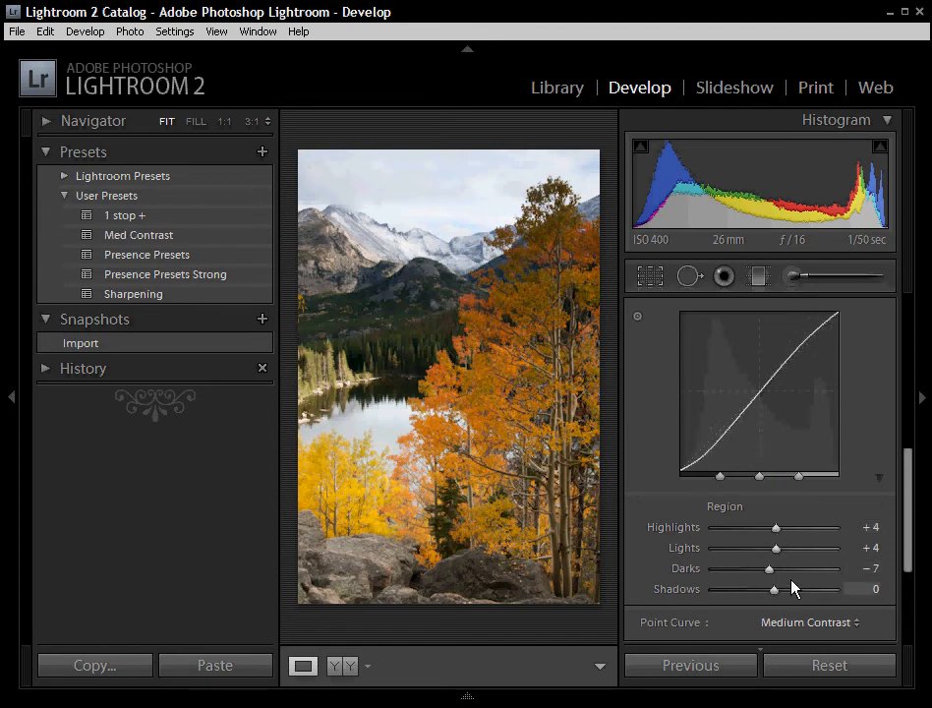
Collapse the Tone Curve settings.
scroll(791, 503, "up", 2)
scroll(791, 502, "up", 2)
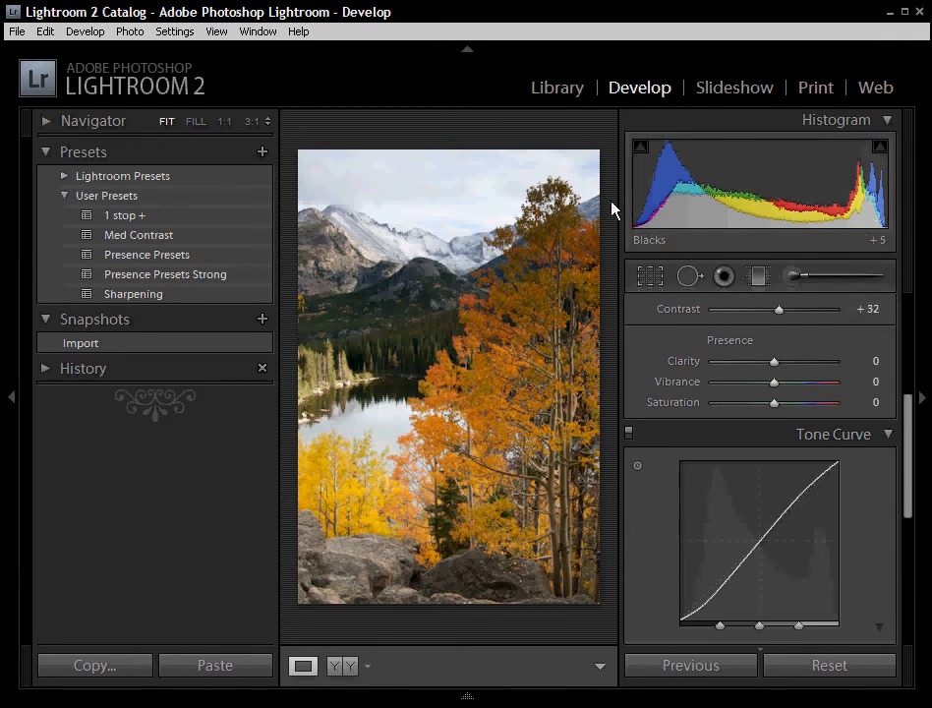
left_click(891, 444)
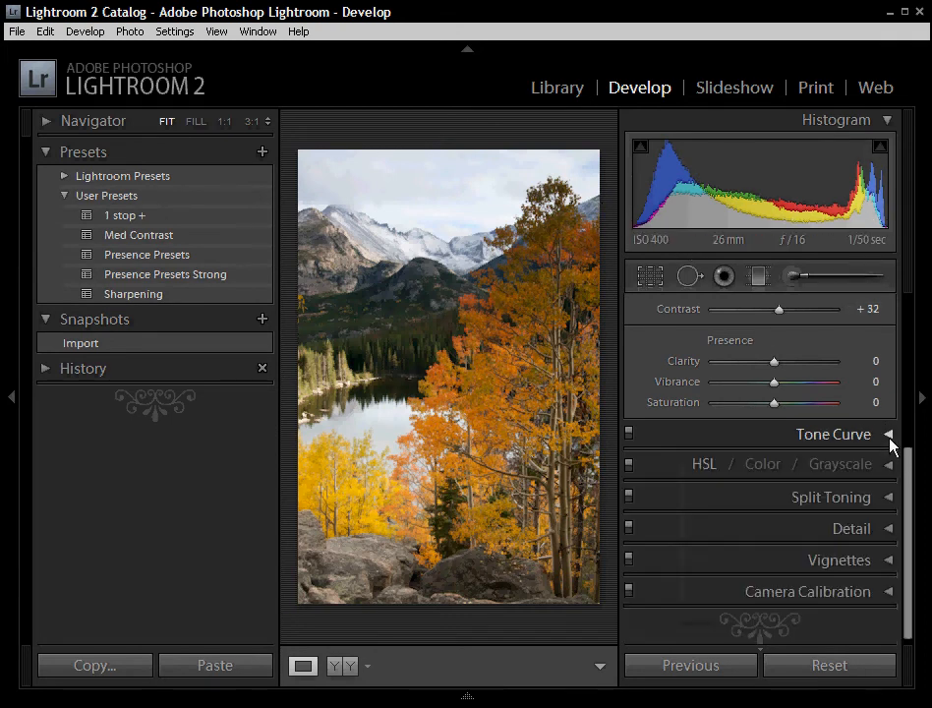
Set a custom white balance by sampling the neutral grey rock just below the snowy peaks with the White Balance Selector.
scroll(869, 565, "up", 4)
scroll(876, 563, "up", 2)
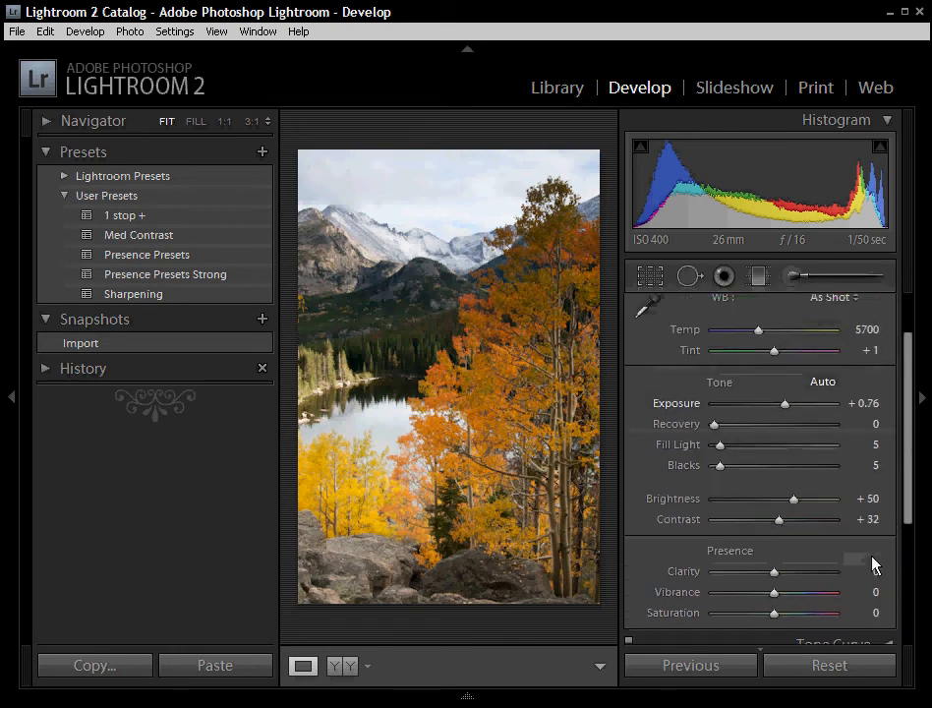
scroll(866, 502, "up", 2)
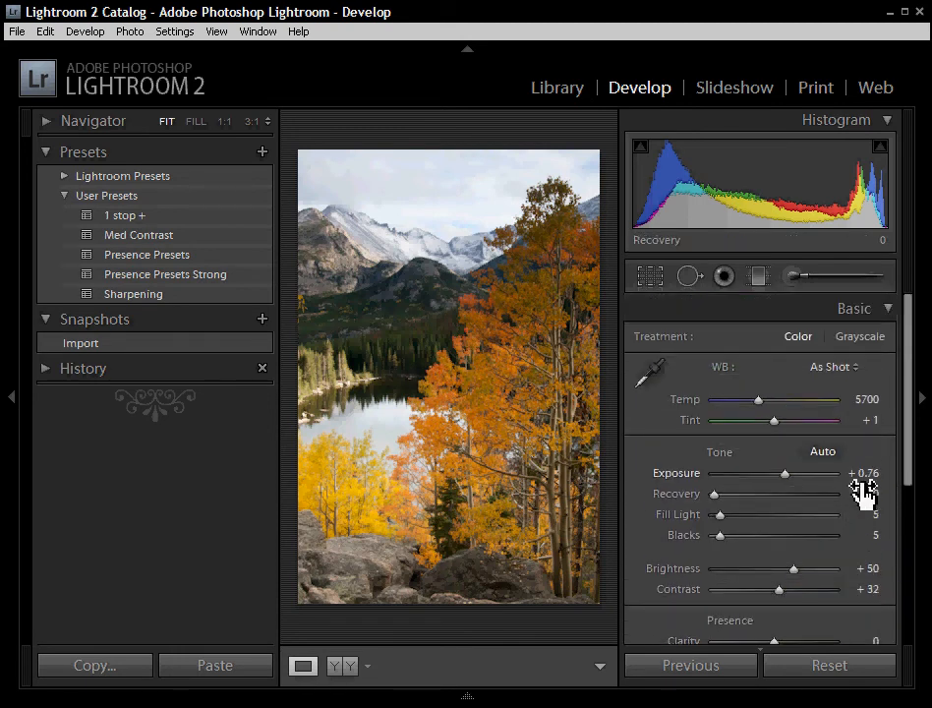
left_click(657, 378)
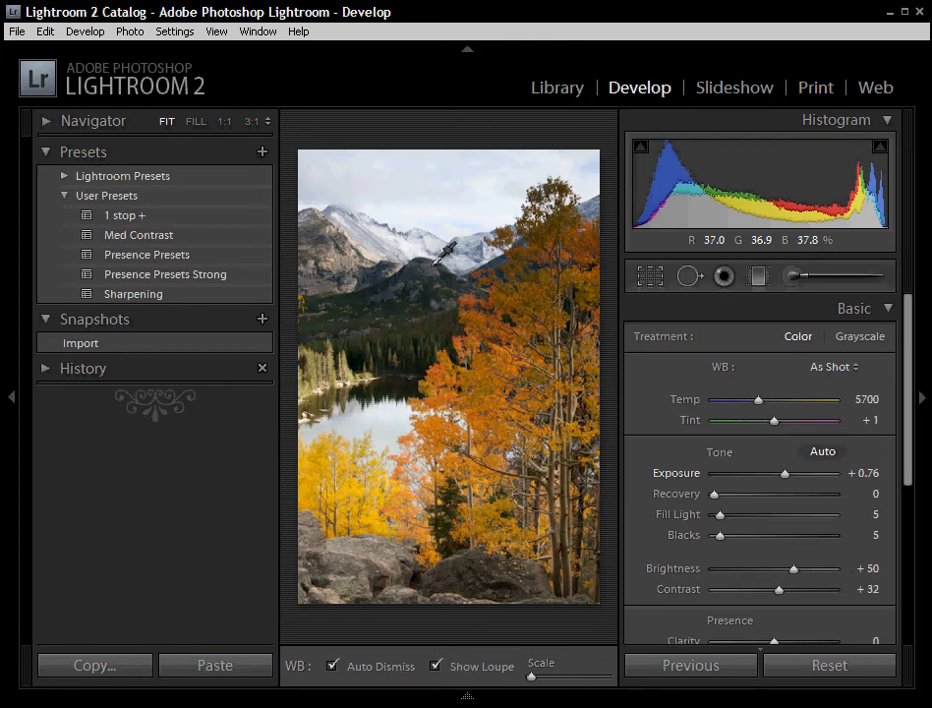
left_click(436, 262)
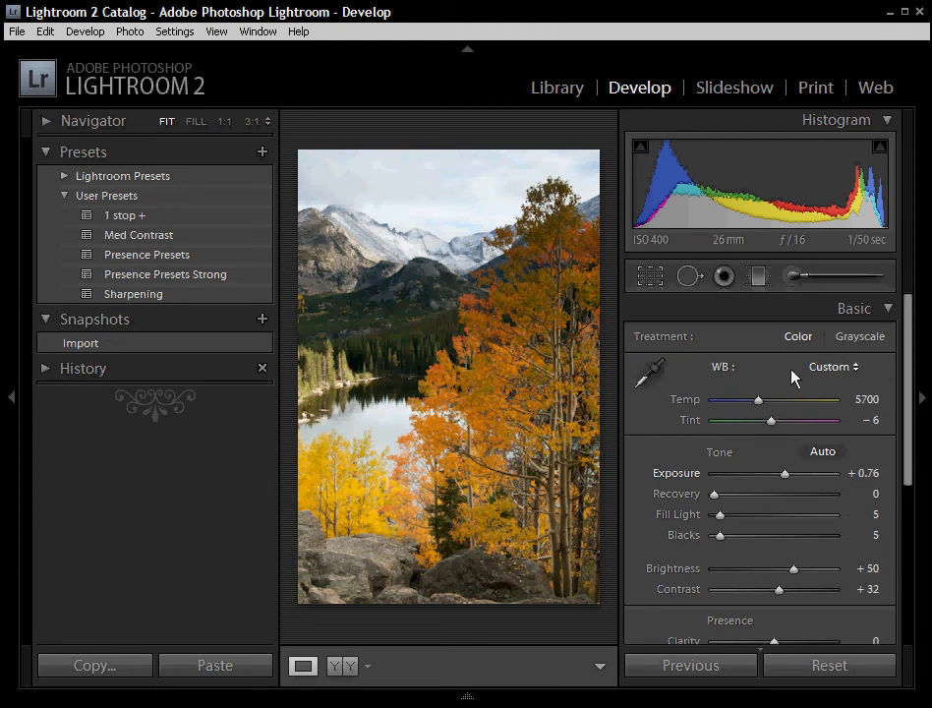
Compare the Daylight and Cloudy white balance presets on the photo, and set the white balance back to Custom.
left_click(841, 367)
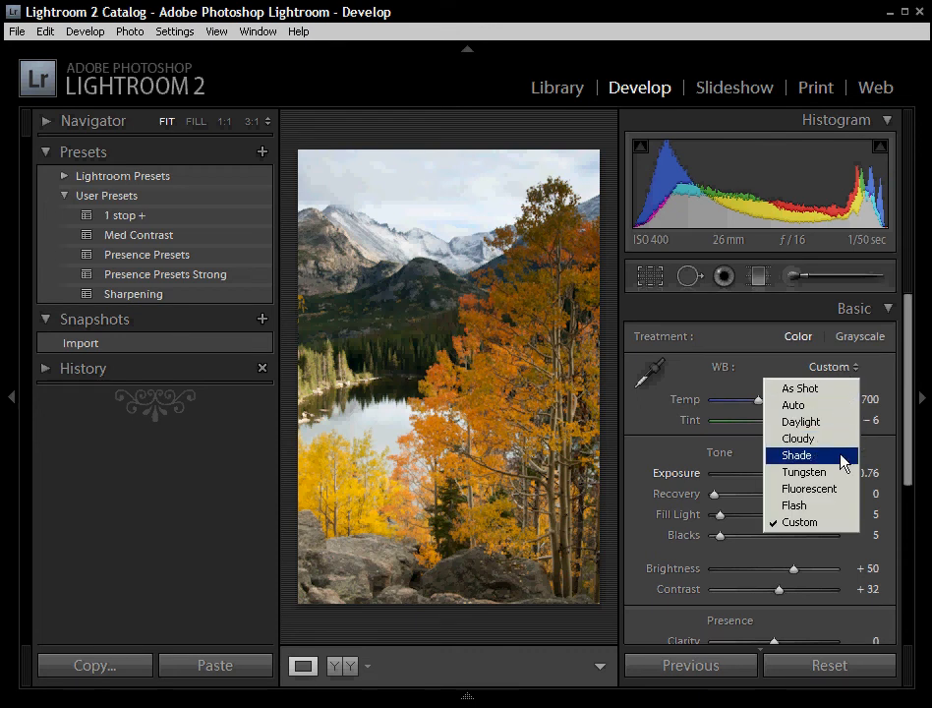
left_click(835, 423)
left_click(830, 371)
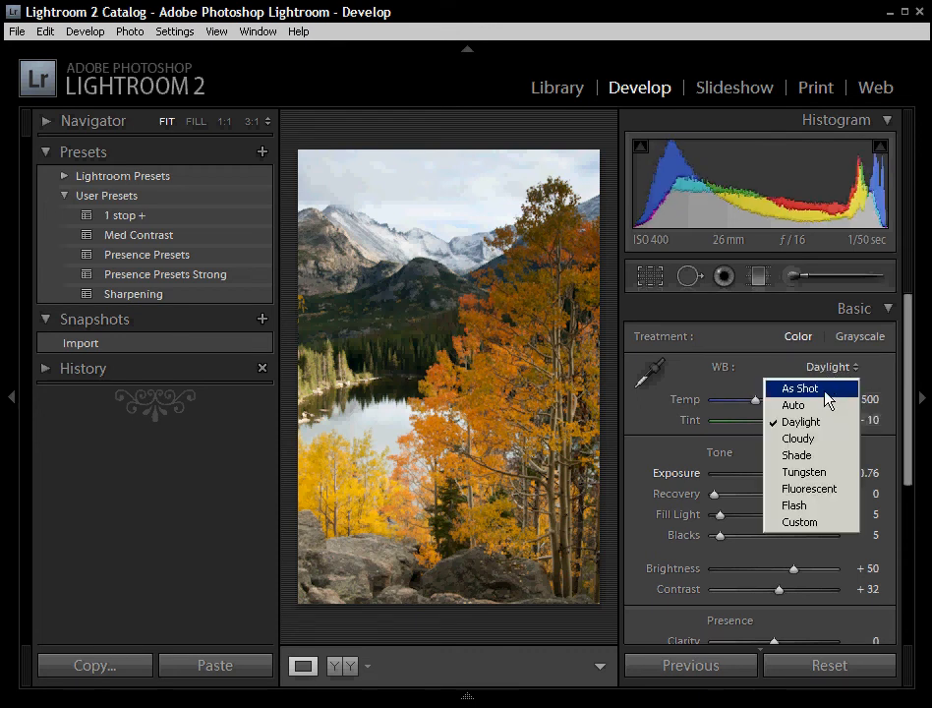
left_click(822, 439)
left_click(832, 371)
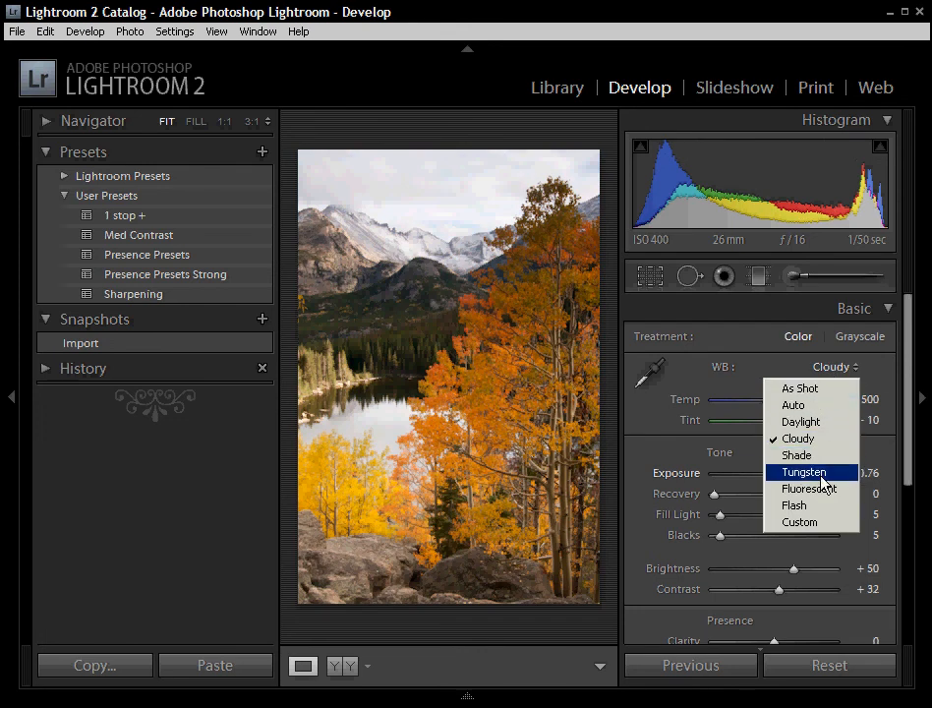
left_click(815, 523)
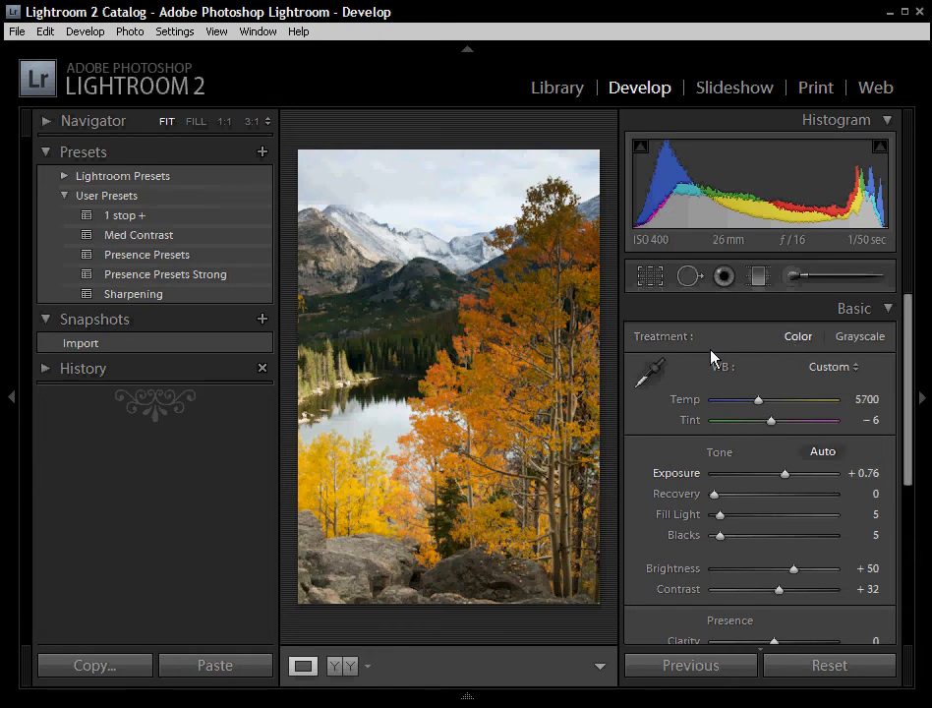
Preview the photo in the Grayscale treatment, and switch it back to Color.
left_click(856, 341)
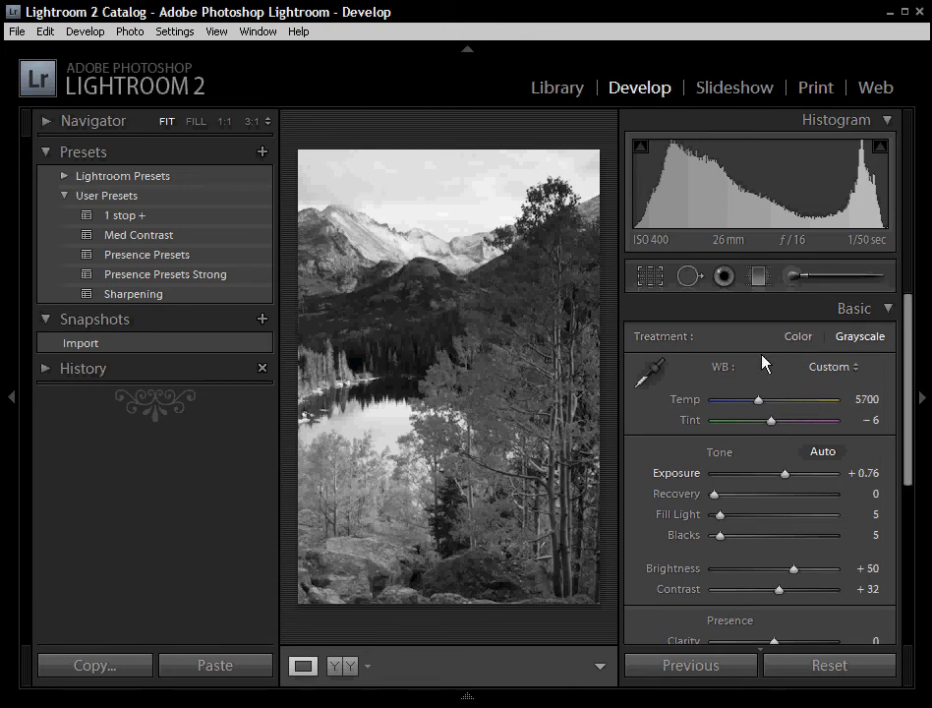
left_click(797, 338)
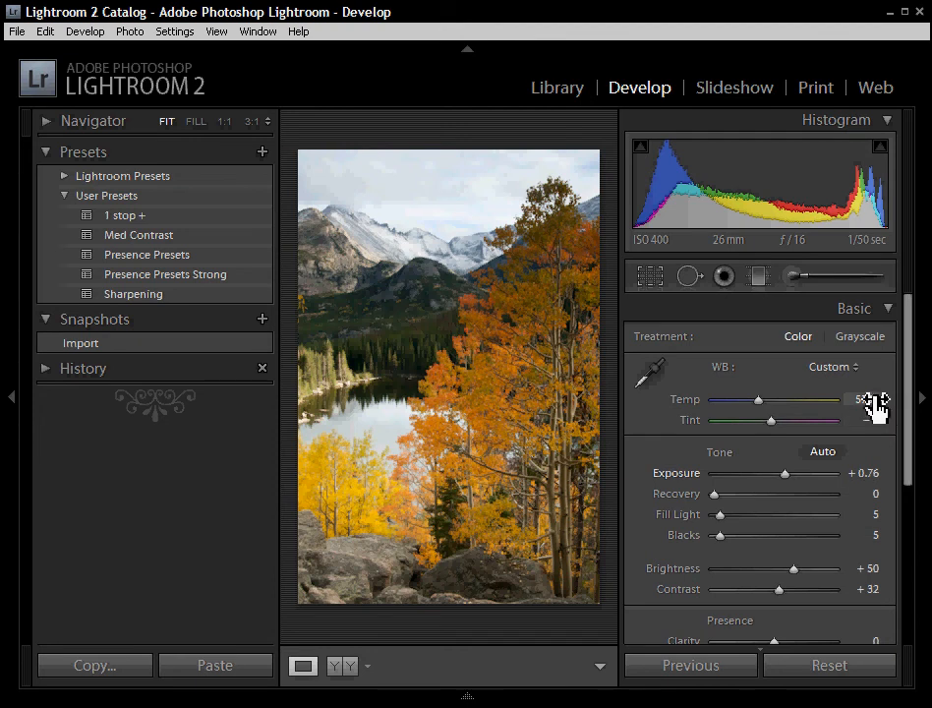
Set Clarity to +37 and inspect the lakeside trees, mountain slopes and snowy peaks at 1:1 magnification.
scroll(747, 580, "down", 2)
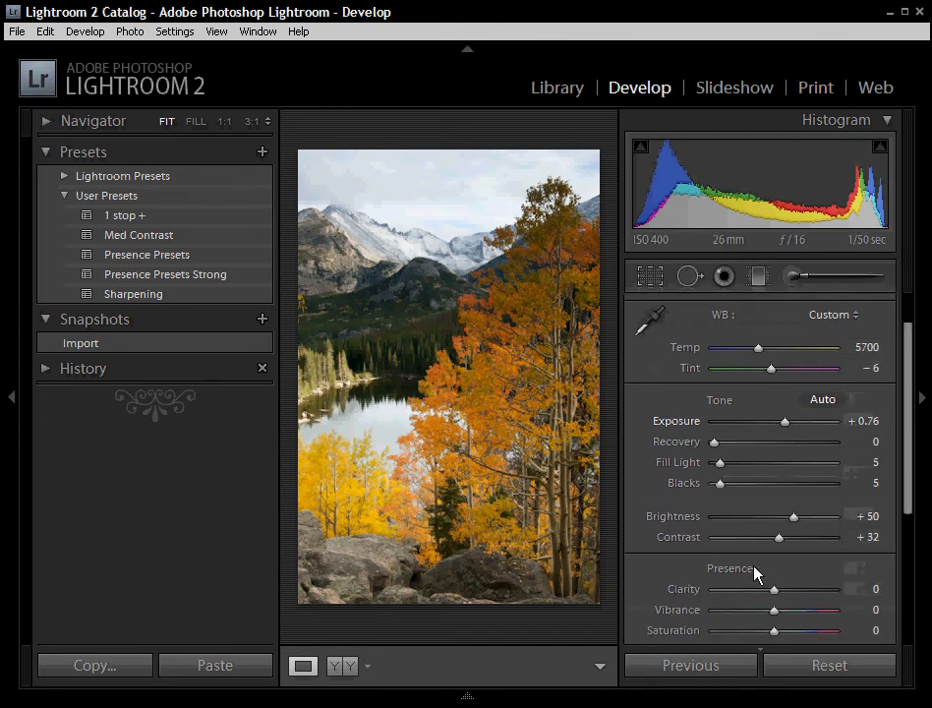
scroll(763, 562, "down", 2)
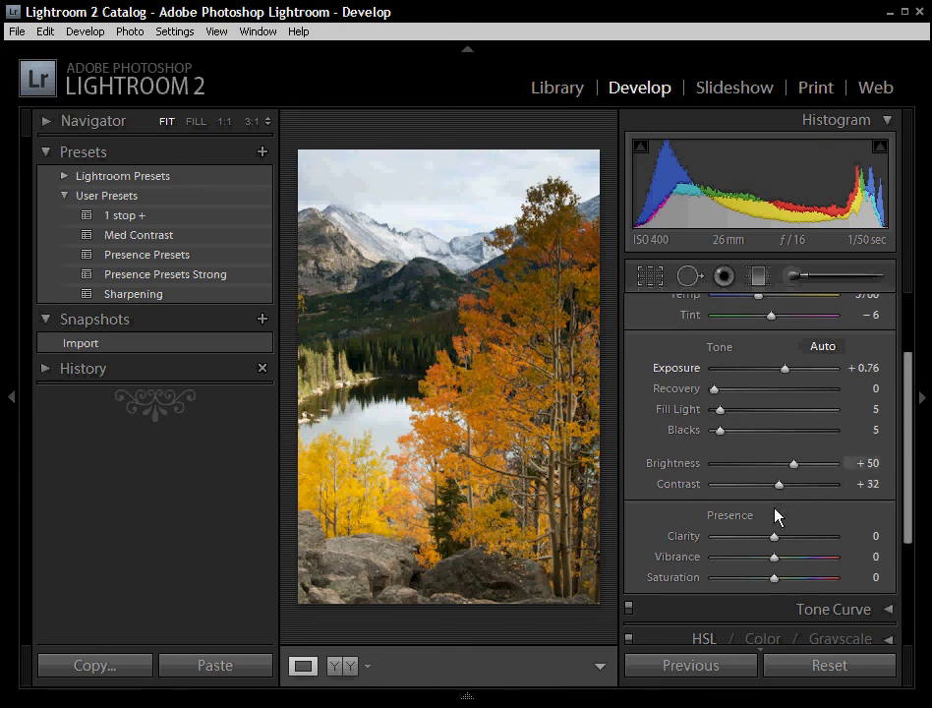
scroll(764, 512, "down", 2)
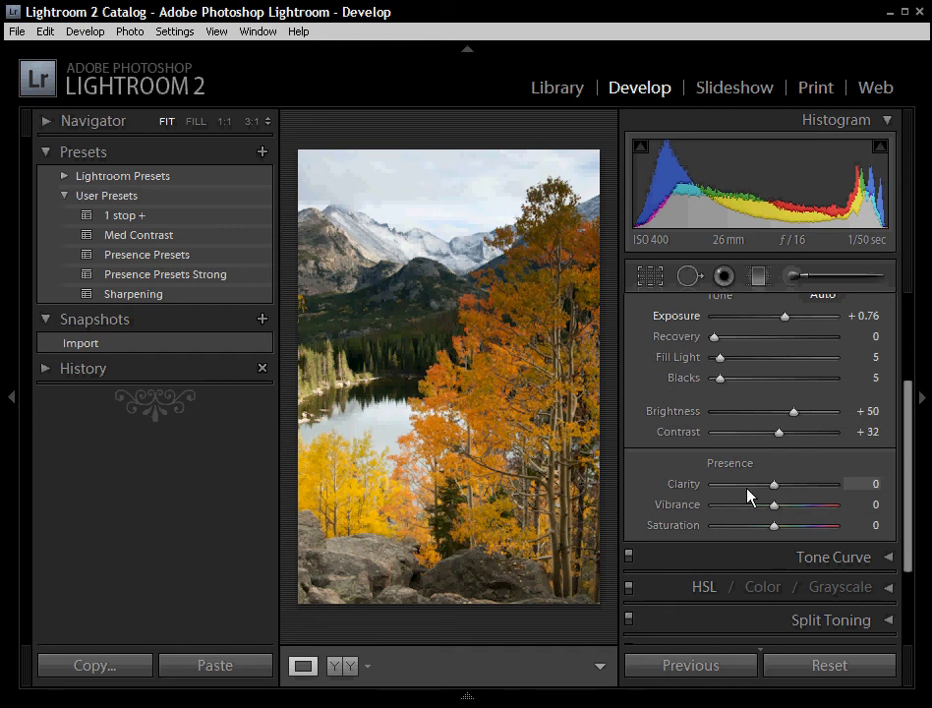
left_click_drag(775, 487, 796, 490)
left_click(418, 369)
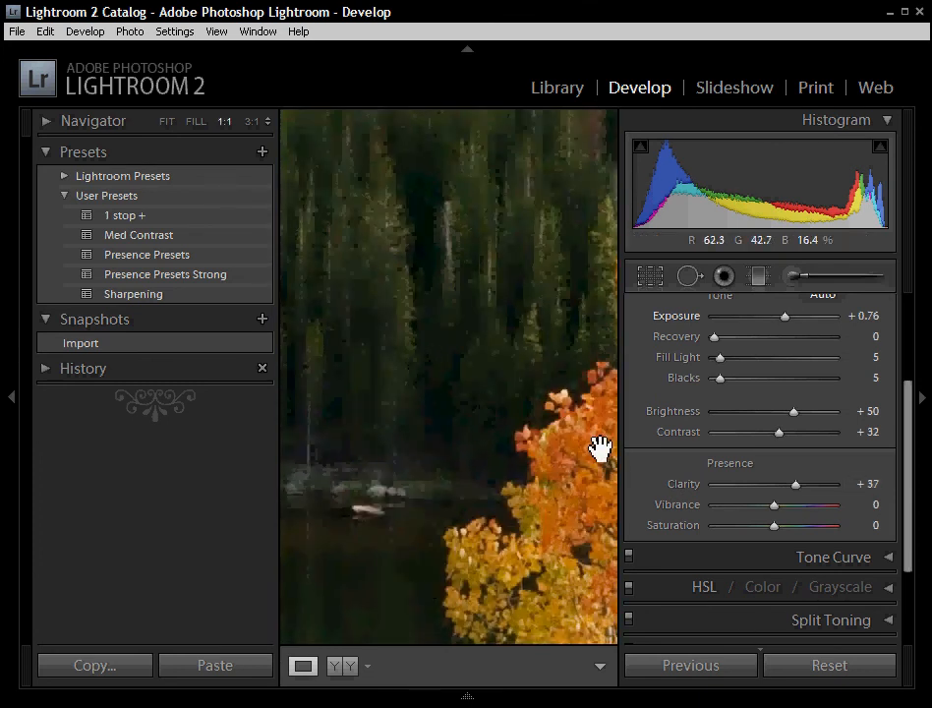
left_click_drag(542, 371, 428, 629)
left_click_drag(536, 167, 437, 420)
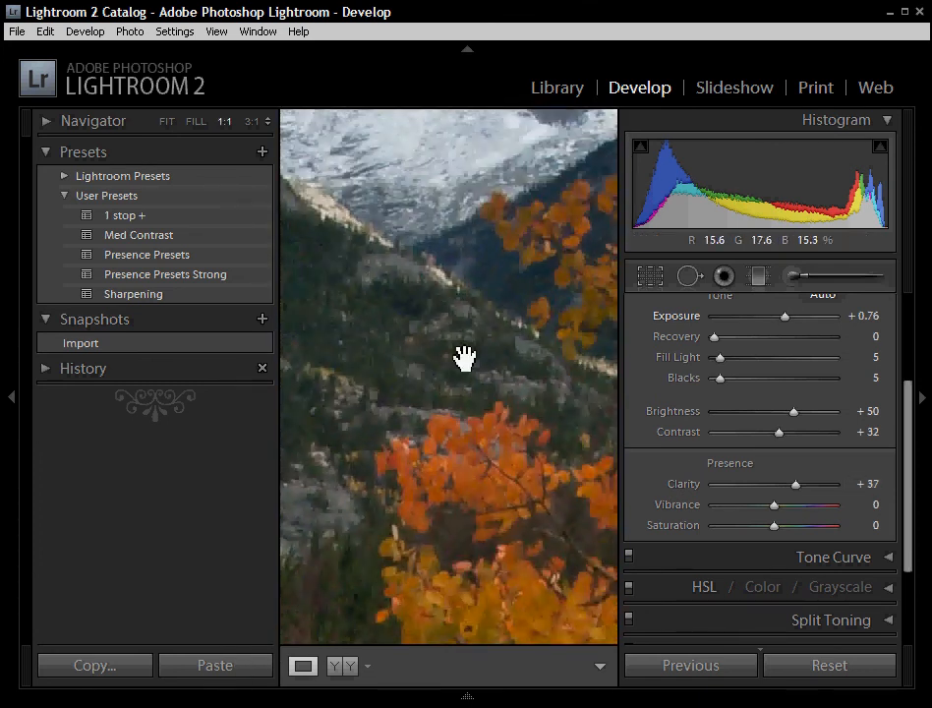
left_click_drag(470, 291, 283, 597)
left_click_drag(444, 149, 429, 362)
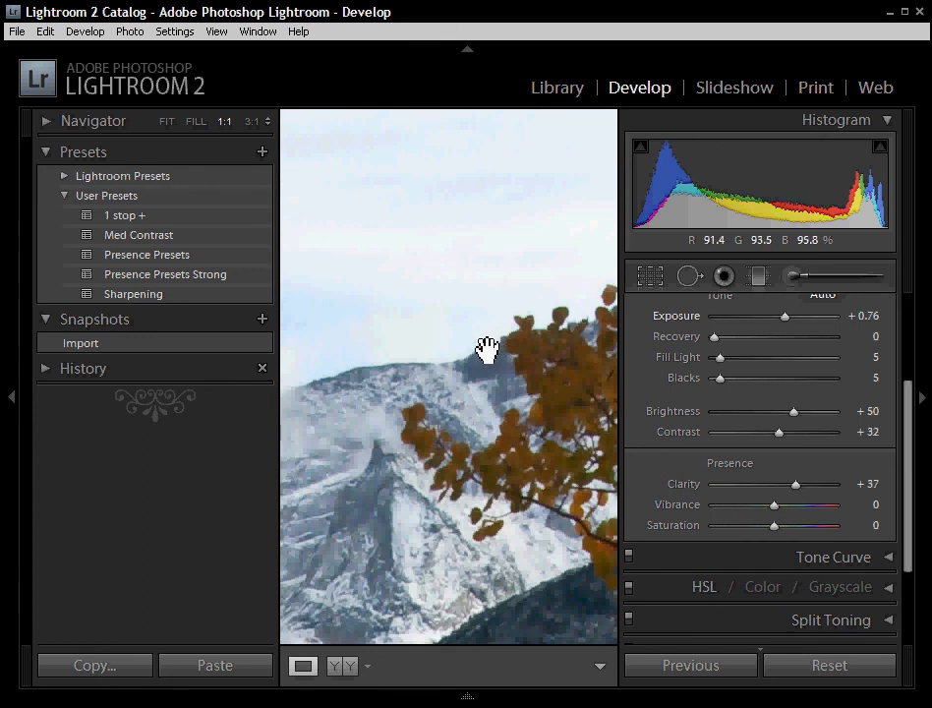
Try a Clarity of −80, set it to +11 instead, and return to viewing the whole photo.
left_click_drag(796, 483, 726, 483)
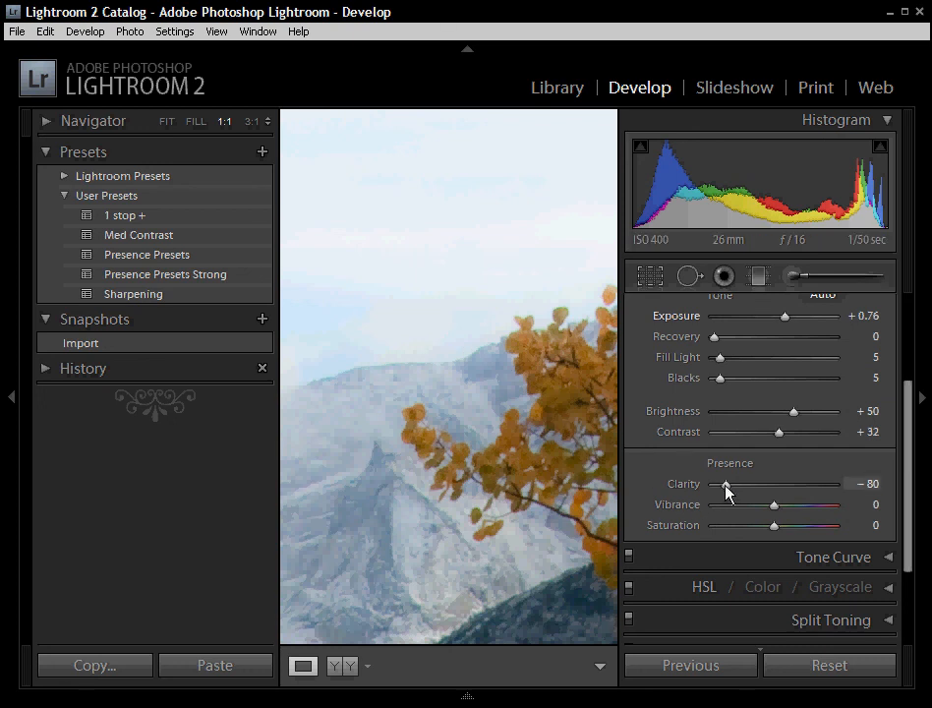
left_click_drag(724, 488, 783, 504)
mouse_move(775, 498)
left_mouse_down()
mouse_move(766, 500)
mouse_move(778, 497)
left_mouse_up()
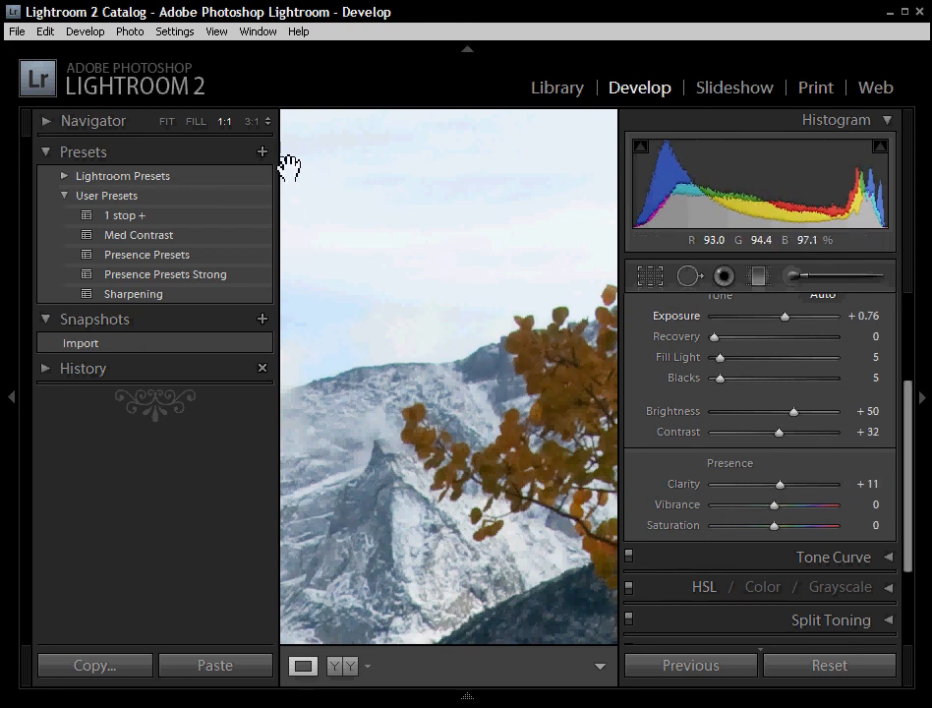
left_click(167, 122)
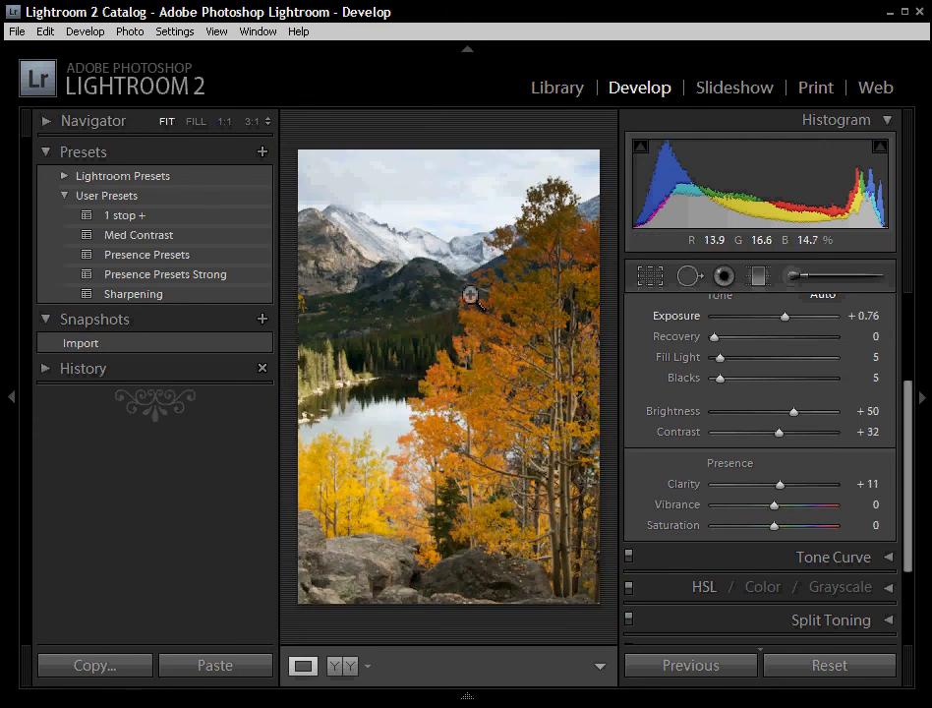
left_click(471, 297)
left_click(471, 297)
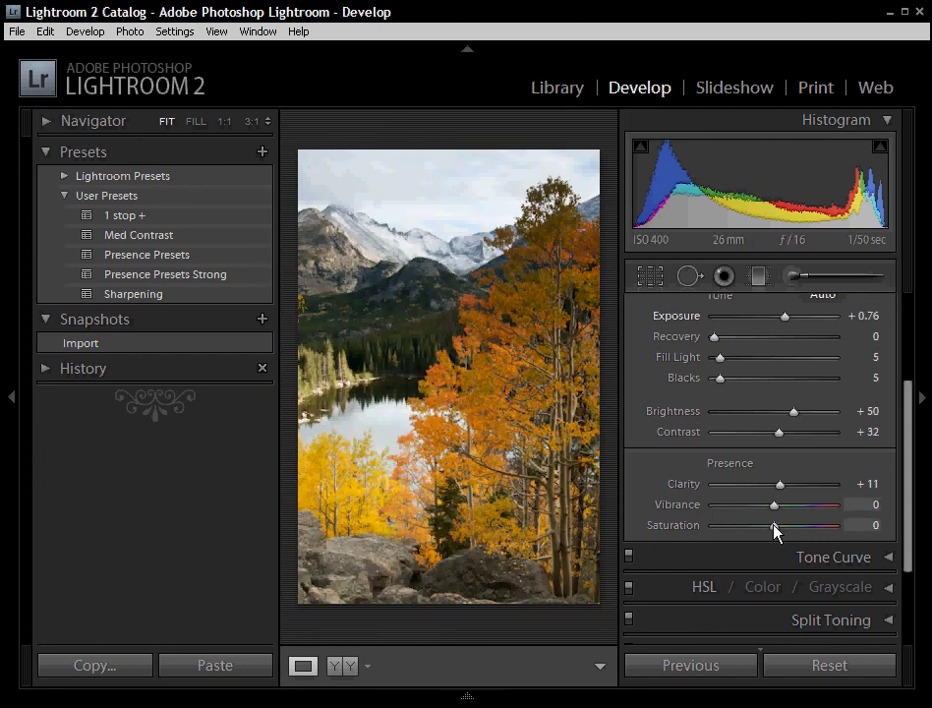
Set the photo's Saturation to +9 and its Vibrance to +9.
mouse_move(774, 531)
left_mouse_down()
mouse_move(776, 507)
mouse_move(780, 514)
left_mouse_up()
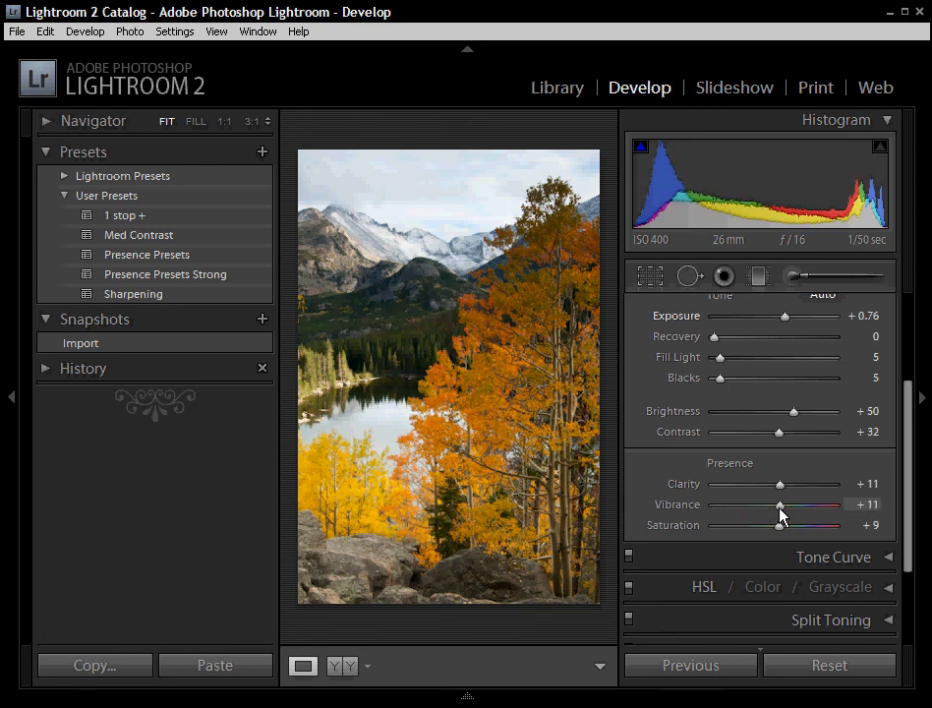
left_click_drag(781, 513, 783, 513)
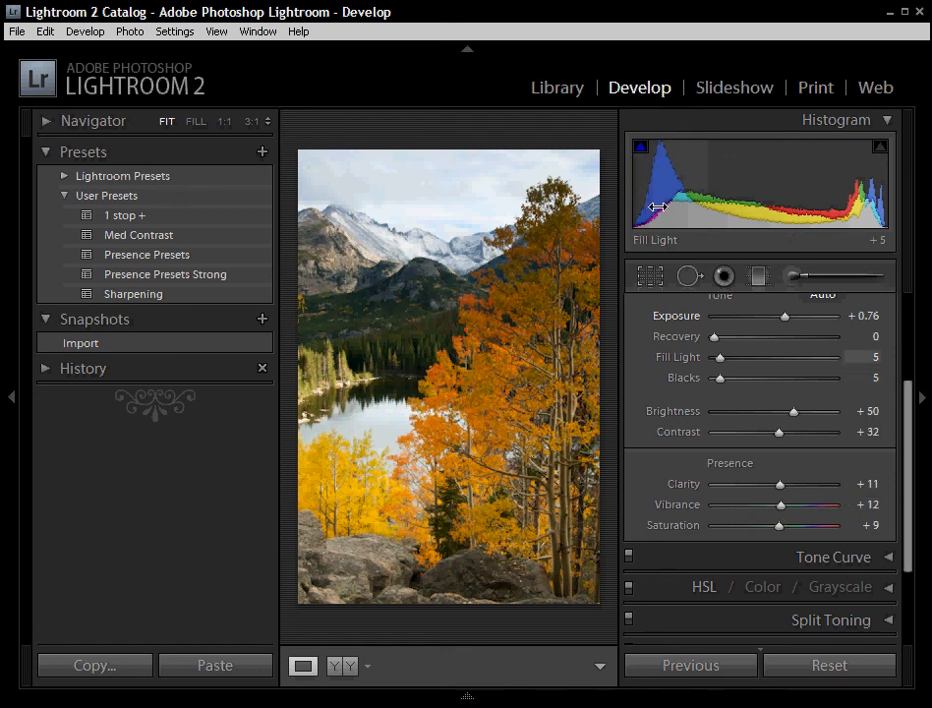
mouse_move(778, 505)
left_mouse_down()
mouse_move(829, 507)
mouse_move(768, 507)
mouse_move(778, 507)
left_mouse_up()
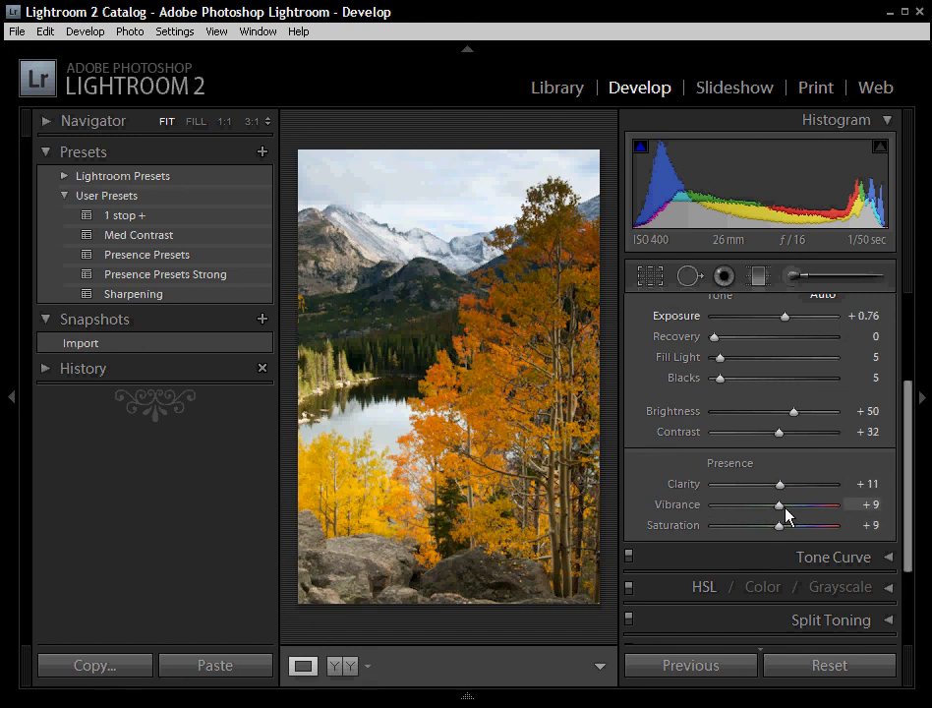
Apply the Presence Presets Strong user preset and set Clarity to +27.
left_click(207, 274)
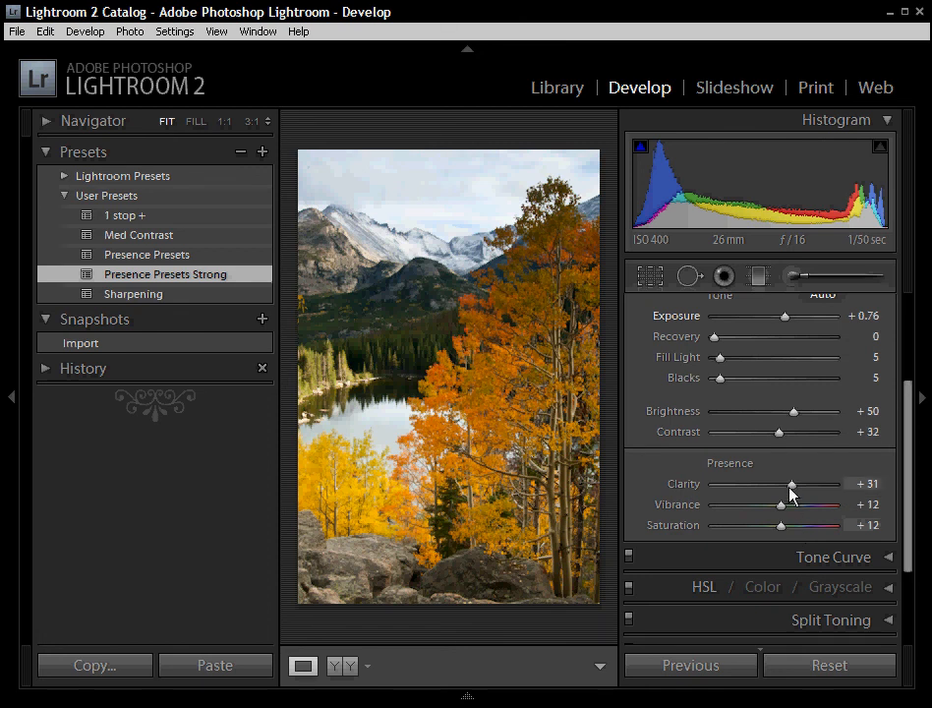
left_click_drag(791, 486, 787, 488)
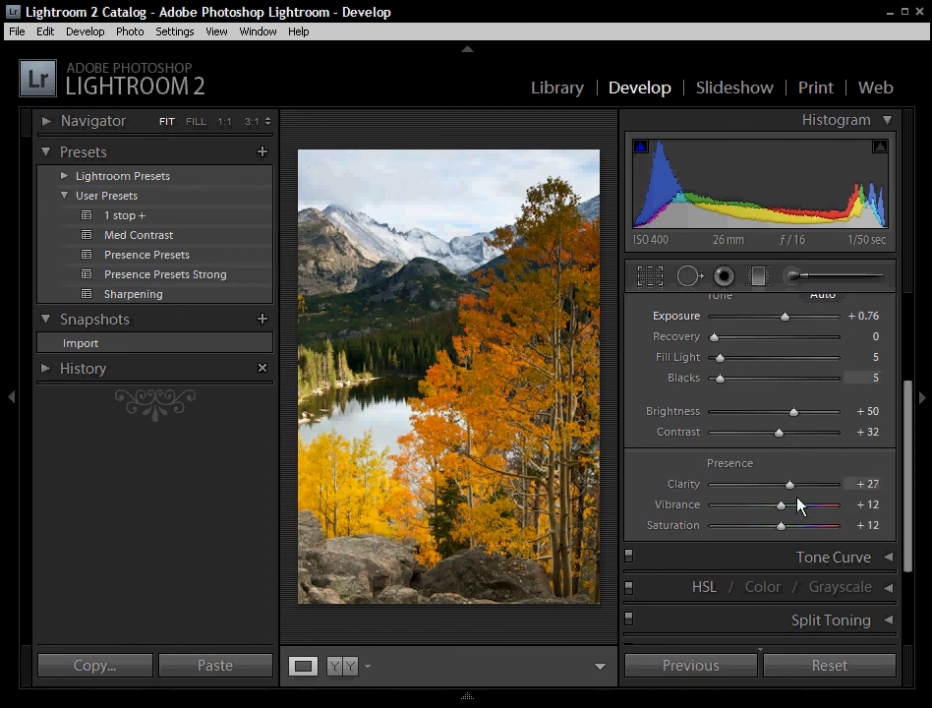
Expand the Tone Curve settings and review the region values and point curve.
left_click(890, 558)
left_click_drag(909, 515, 905, 590)
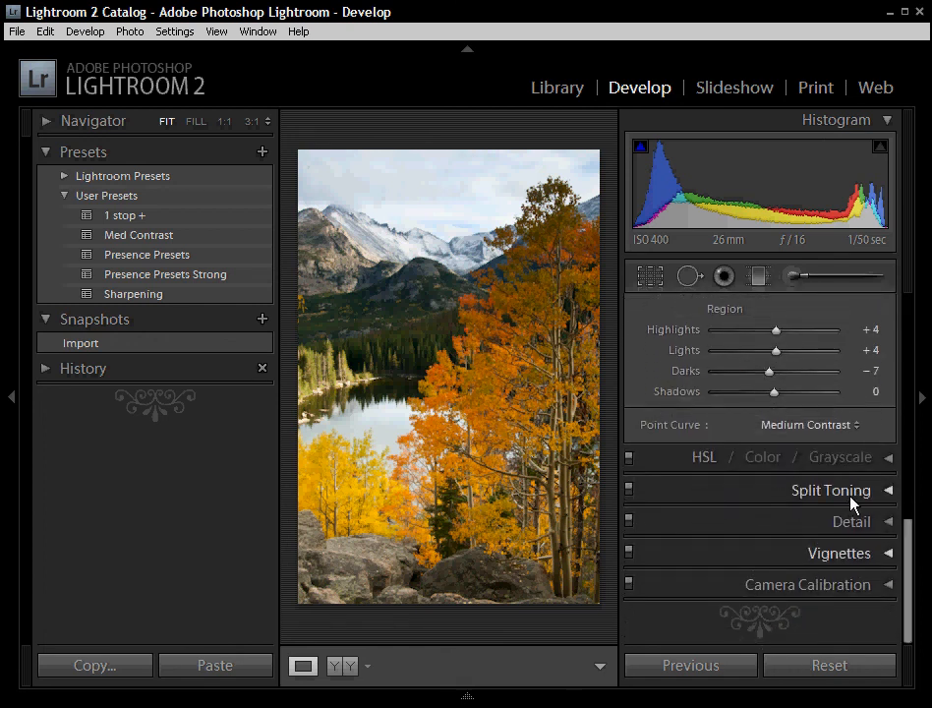